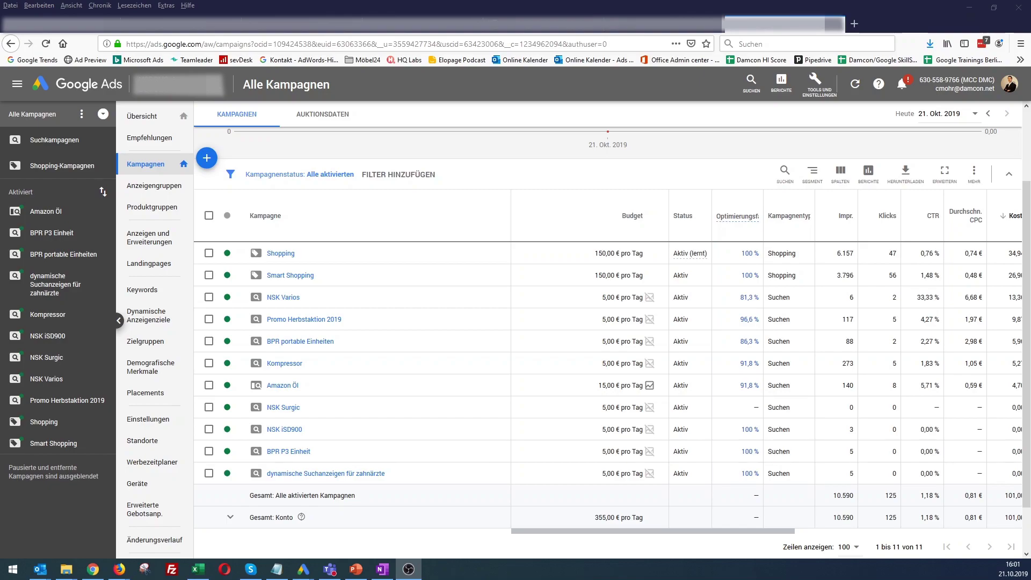
# Start a new campaign with the goal Umsätze and the campaign type Shopping
pyautogui.click(211, 163)
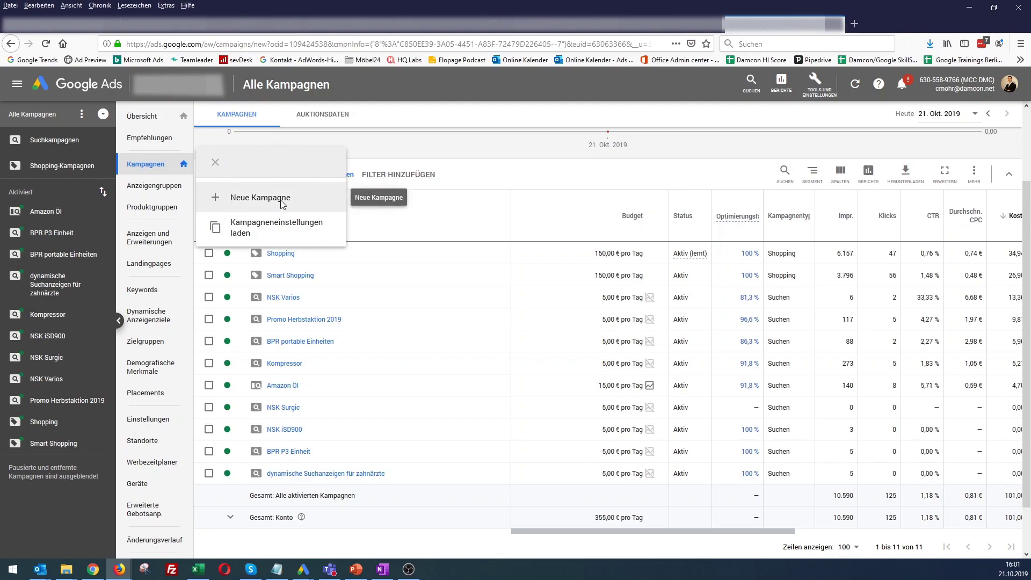
pyautogui.click(281, 203)
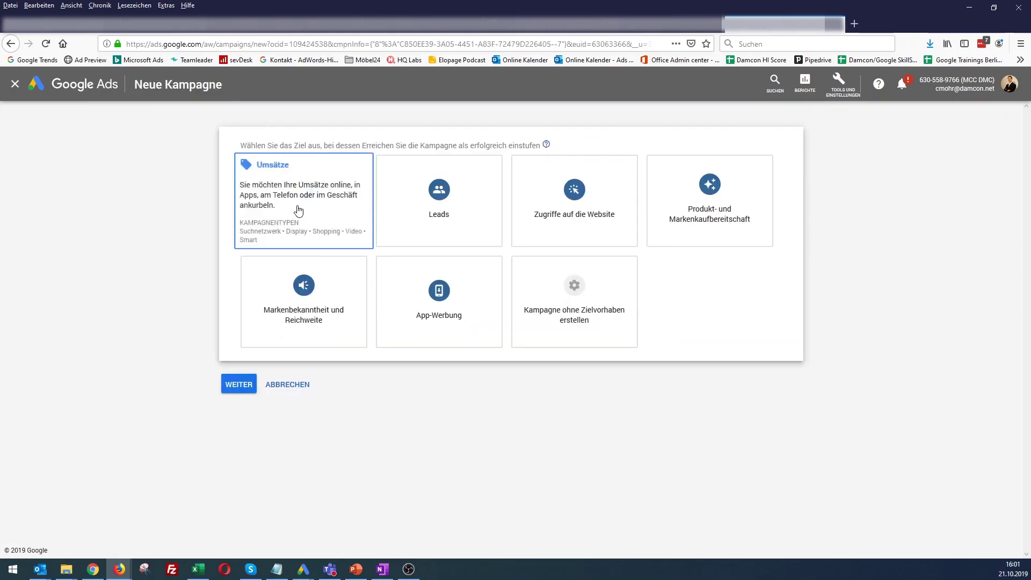
pyautogui.click(330, 215)
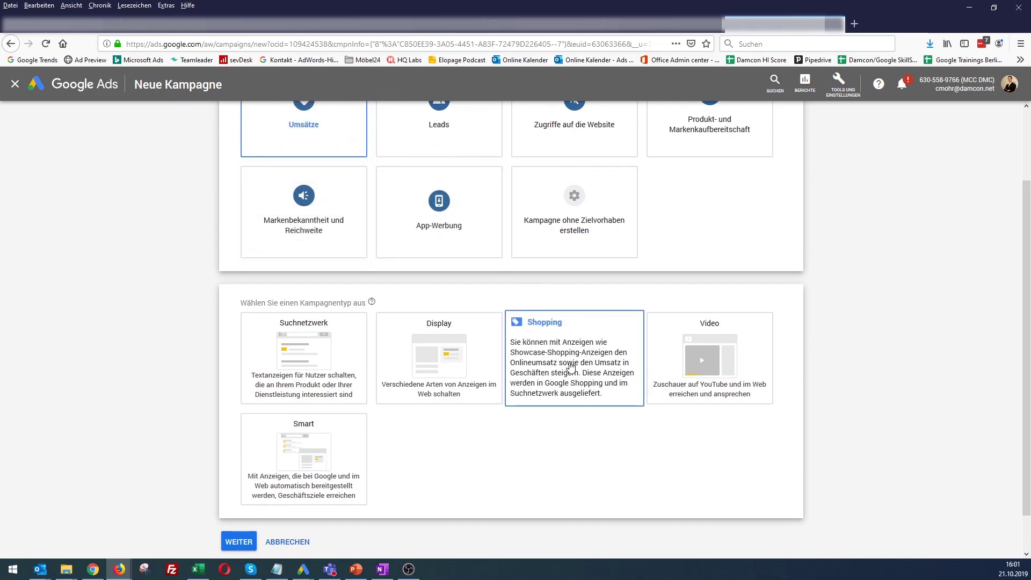
pyautogui.click(571, 367)
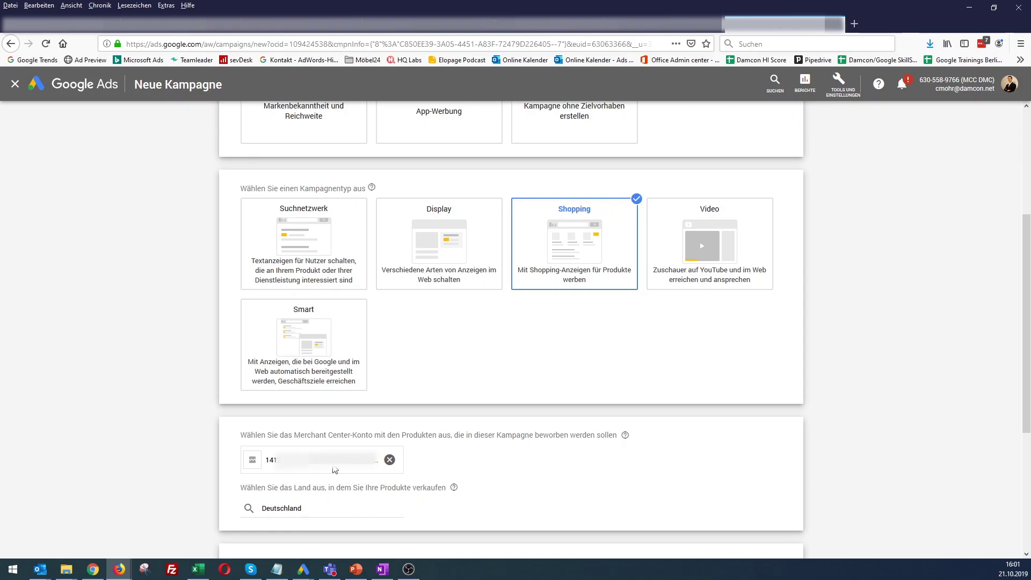
# Choose Standard-Shopping-Kampagne as the campaign subtype and continue to the campaign settings
pyautogui.scroll(-1, 497, 468)
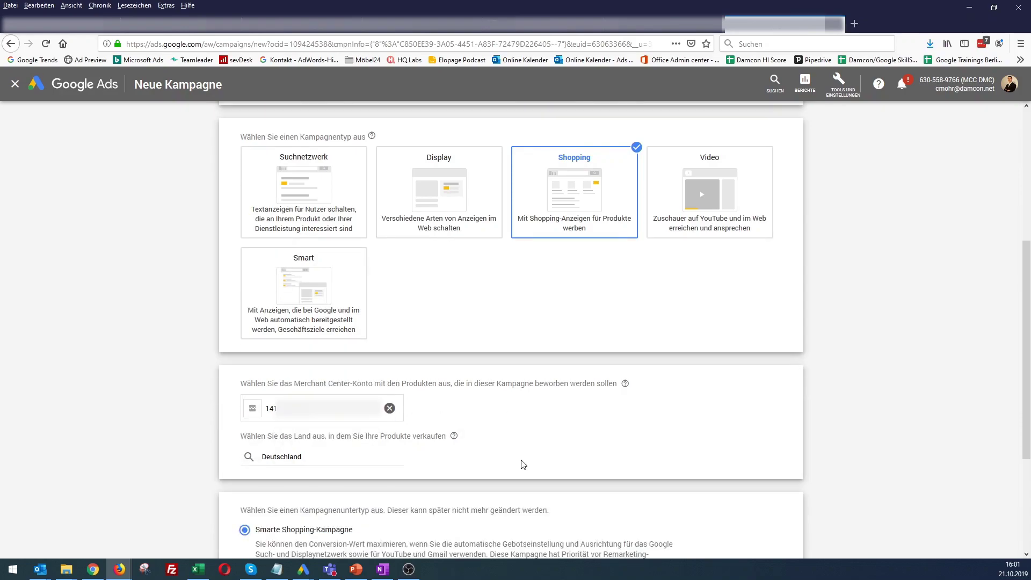
pyautogui.scroll(-1, 519, 460)
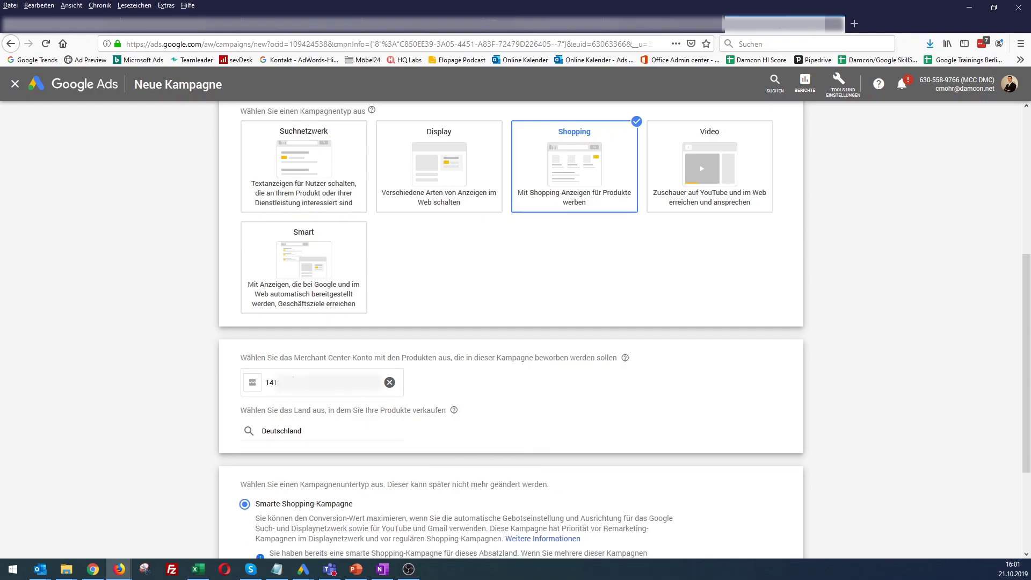
pyautogui.scroll(-3, 526, 424)
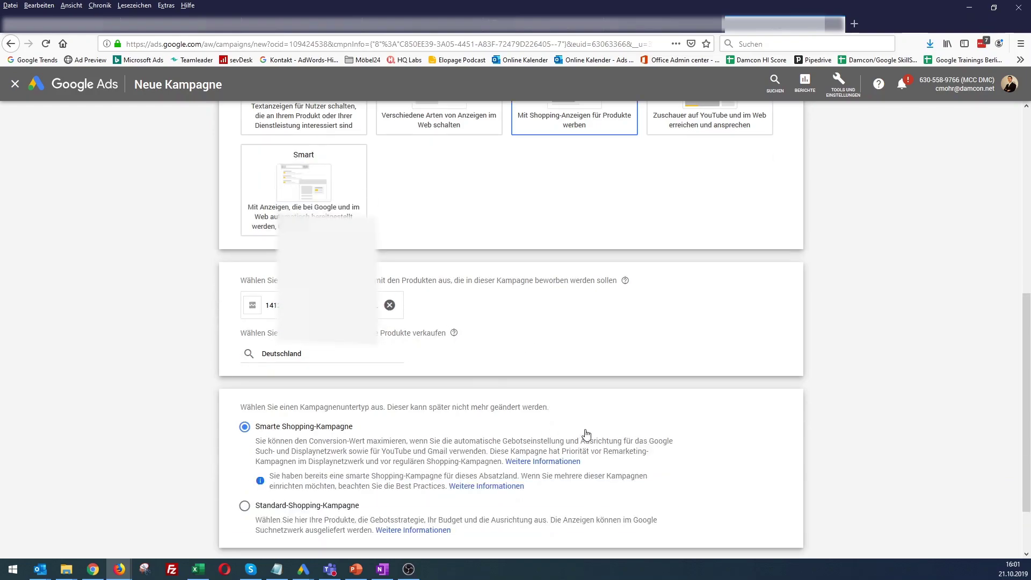
pyautogui.scroll(-2, 654, 455)
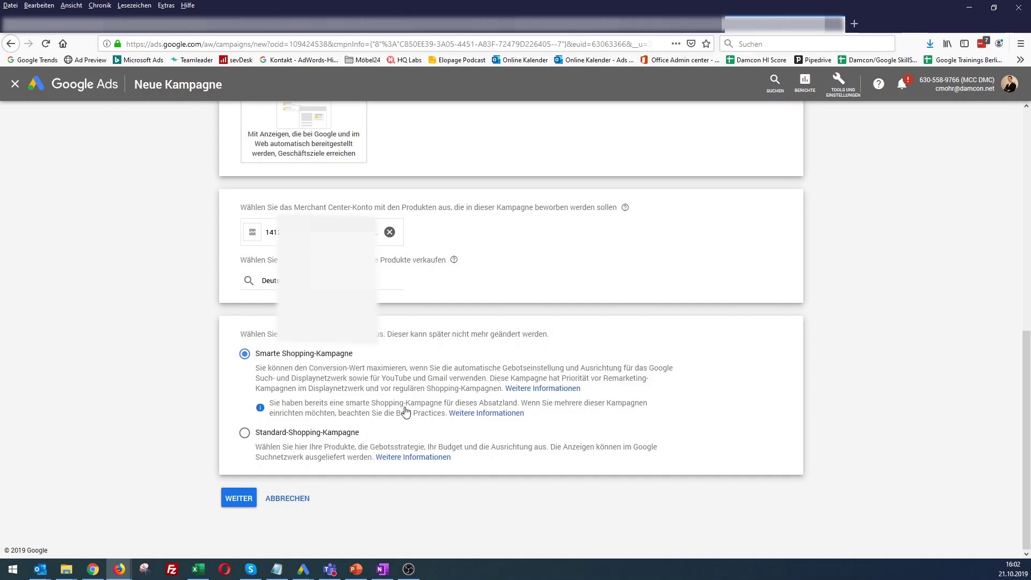
pyautogui.click(244, 436)
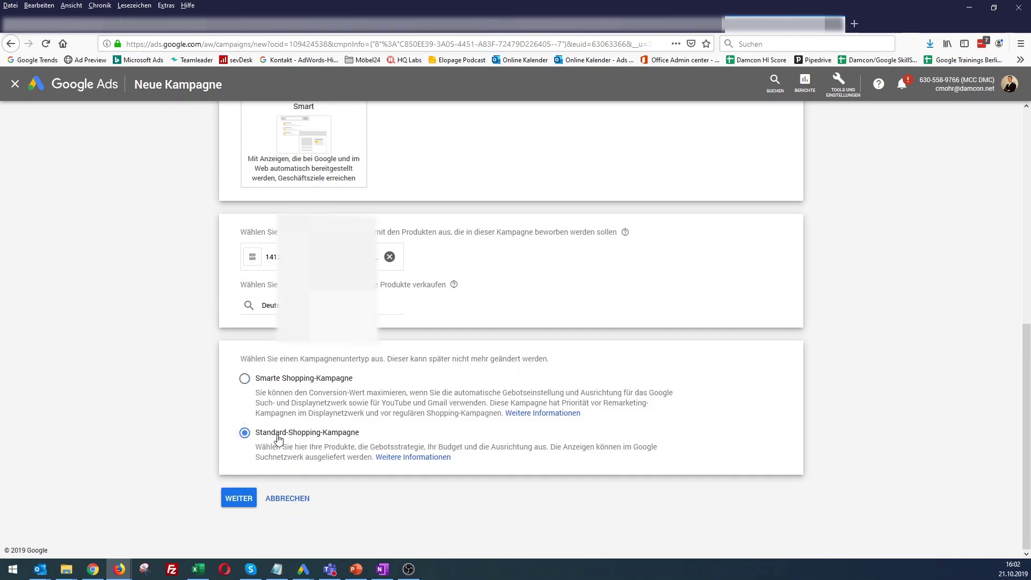
pyautogui.click(237, 499)
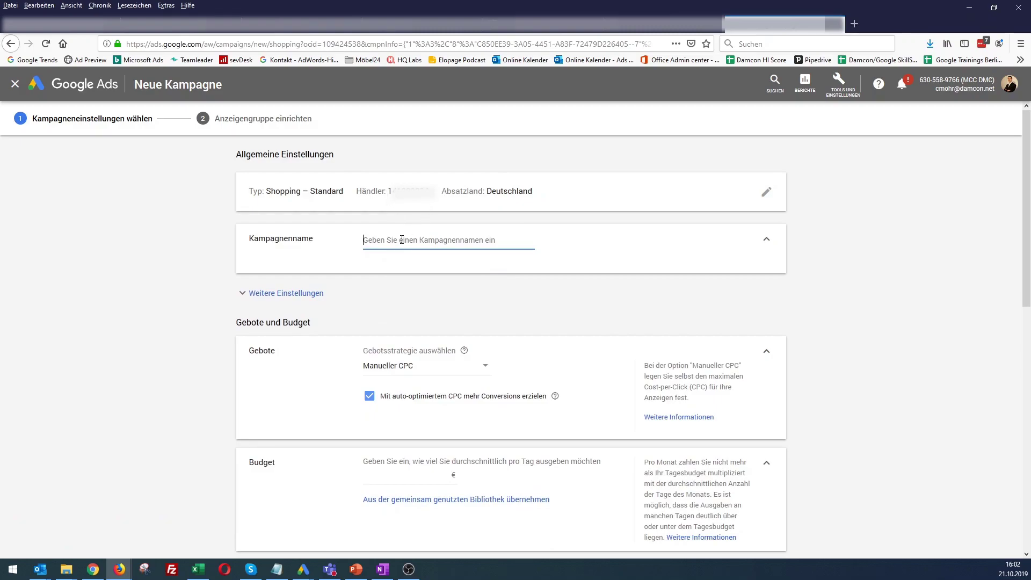
# Name the campaign "Standard Shopping" and expand the additional general settings
pyautogui.write('Standard Shopping')
pyautogui.click(278, 295)
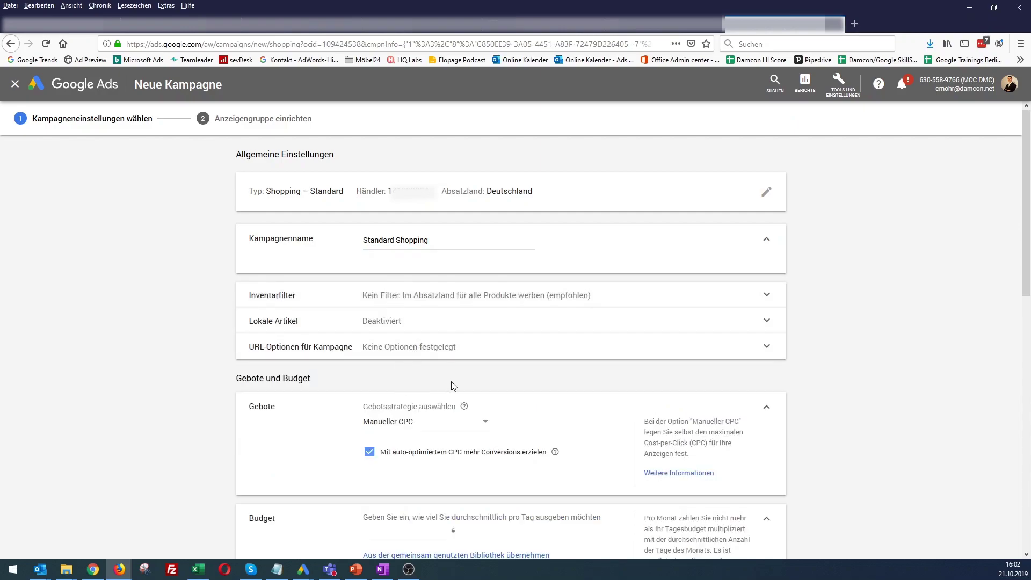
# Examine the product attributes offered by the inventory filter, and return the filter to Kein Filter
pyautogui.click(391, 294)
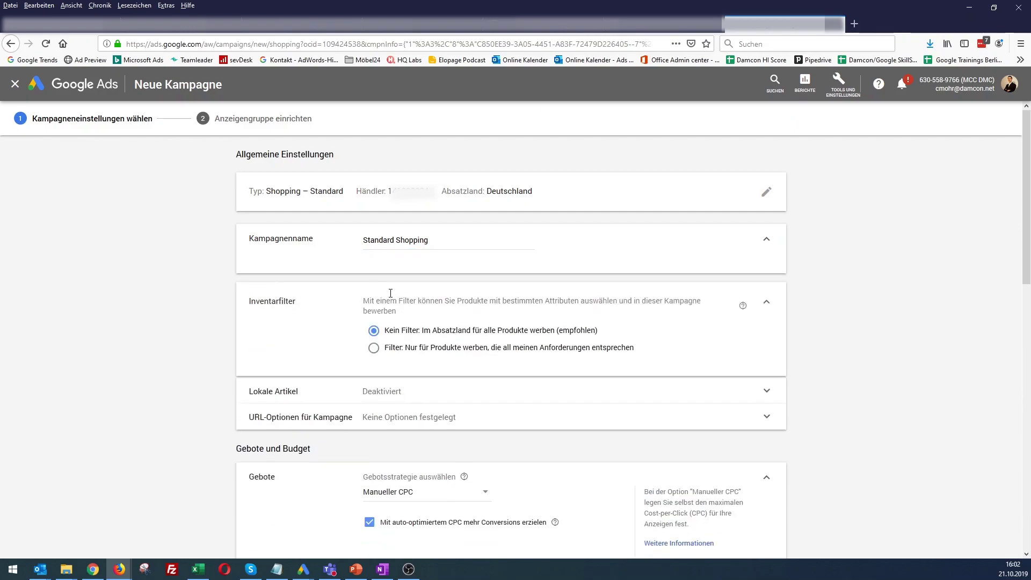
pyautogui.click(395, 348)
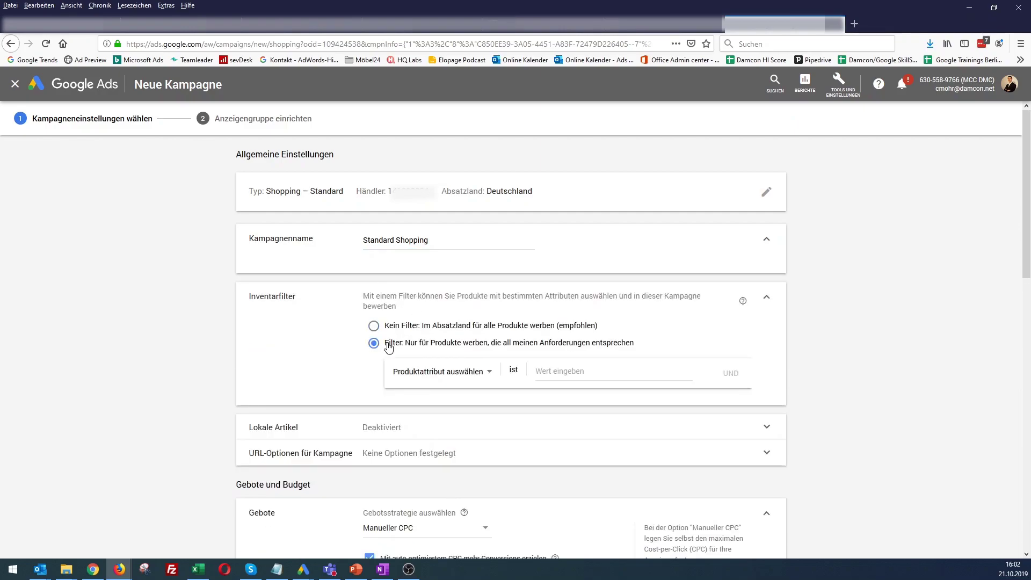
pyautogui.click(439, 372)
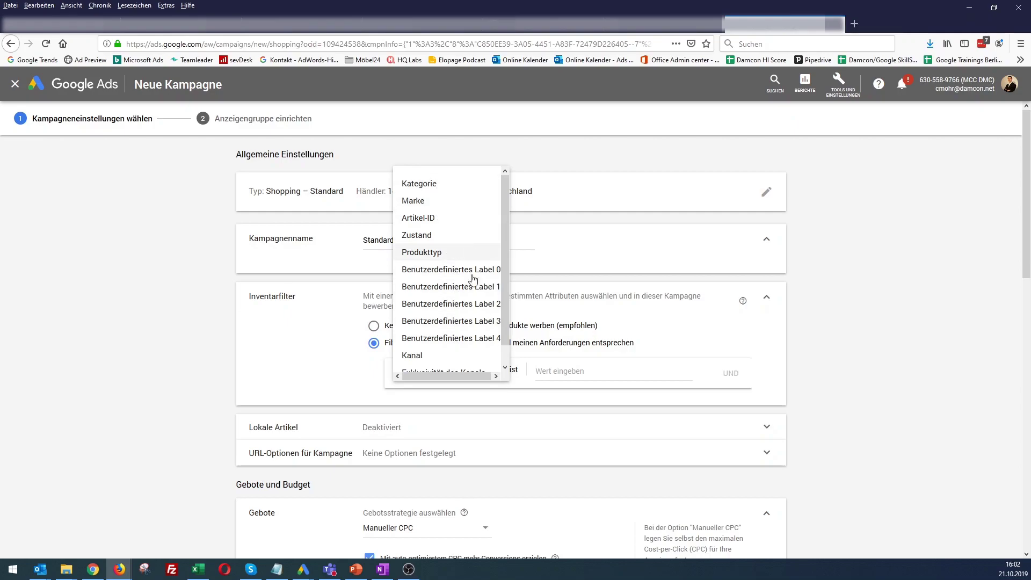
pyautogui.scroll(-1, 496, 350)
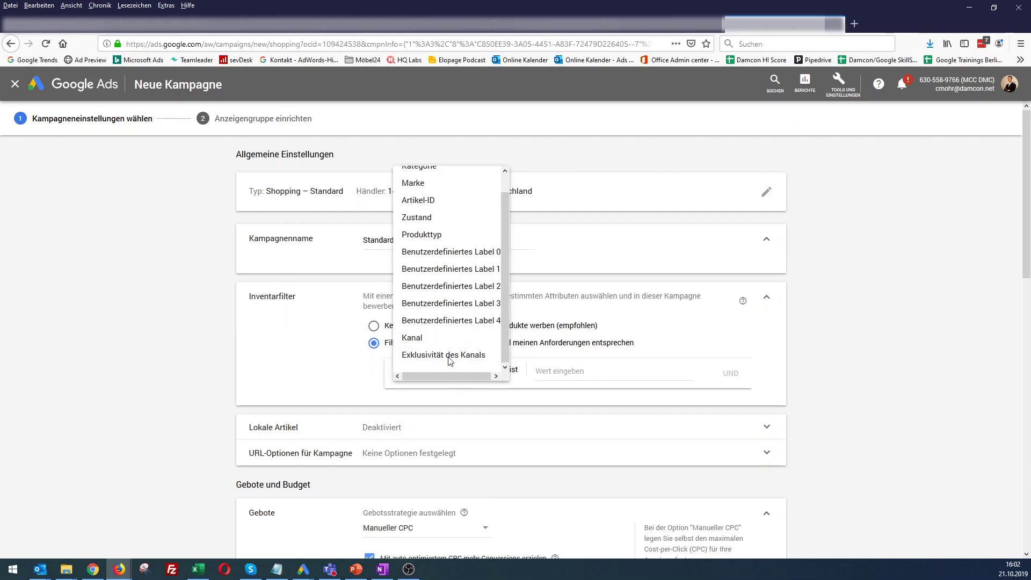
pyautogui.click(609, 406)
pyautogui.click(373, 326)
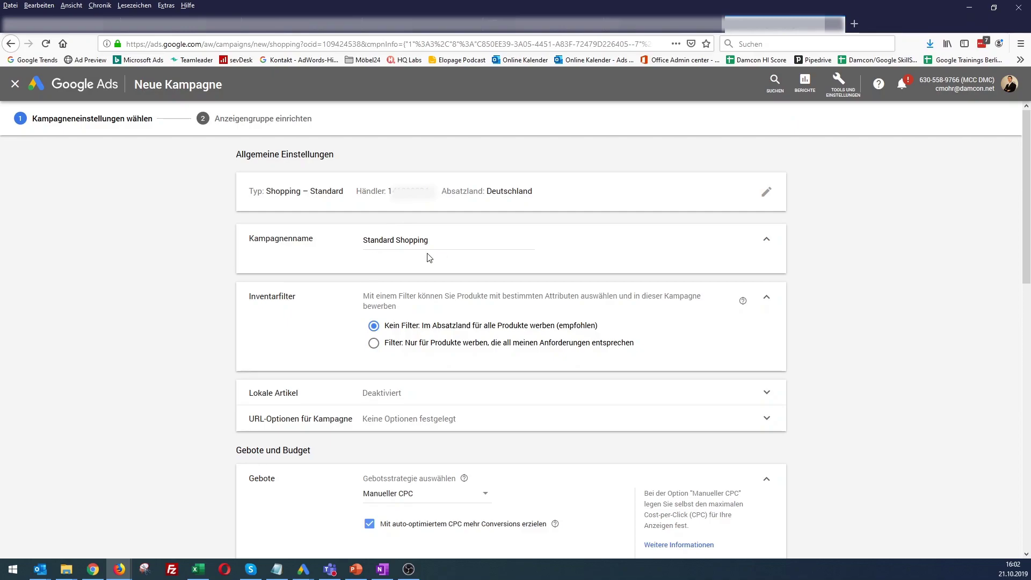
# Expand the Lokale Artikel setting and try the option for advertising products sold in local stores
pyautogui.click(384, 395)
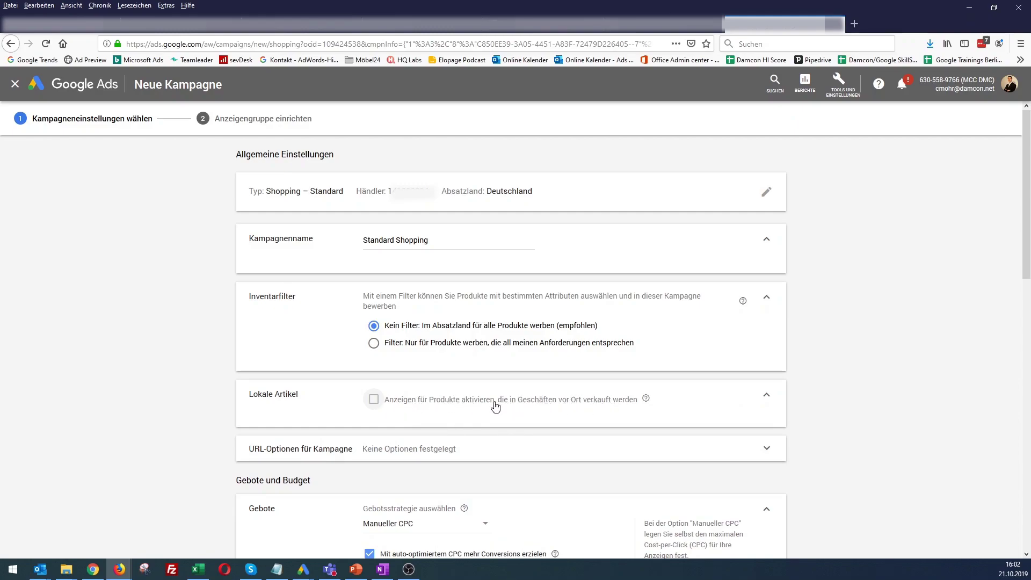
pyautogui.doubleClick(421, 404)
pyautogui.click(420, 404)
pyautogui.click(421, 404)
# Set the bidding strategy to Ziel-ROAS with a target of 200 %
pyautogui.scroll(-3, 858, 454)
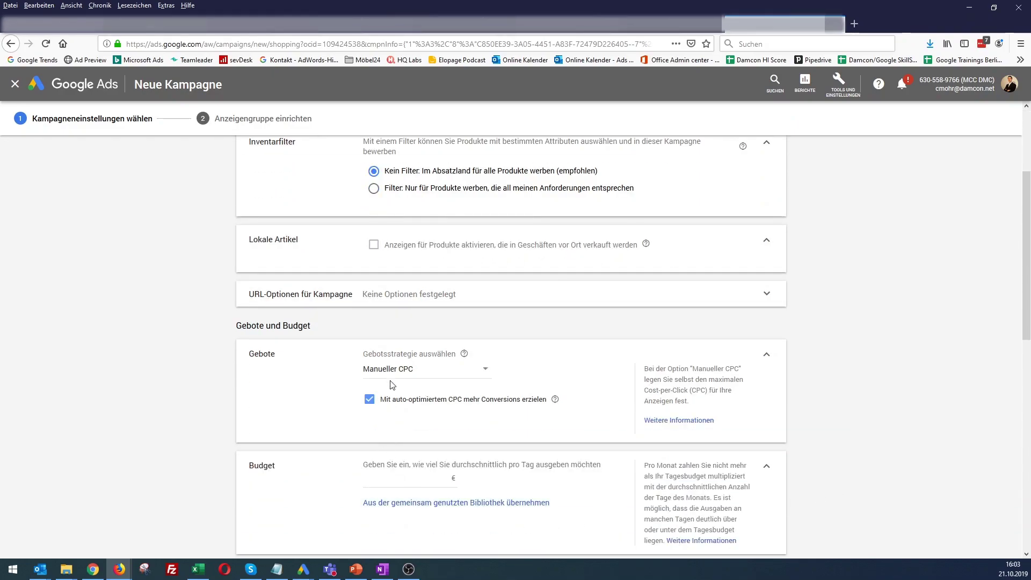
pyautogui.click(416, 374)
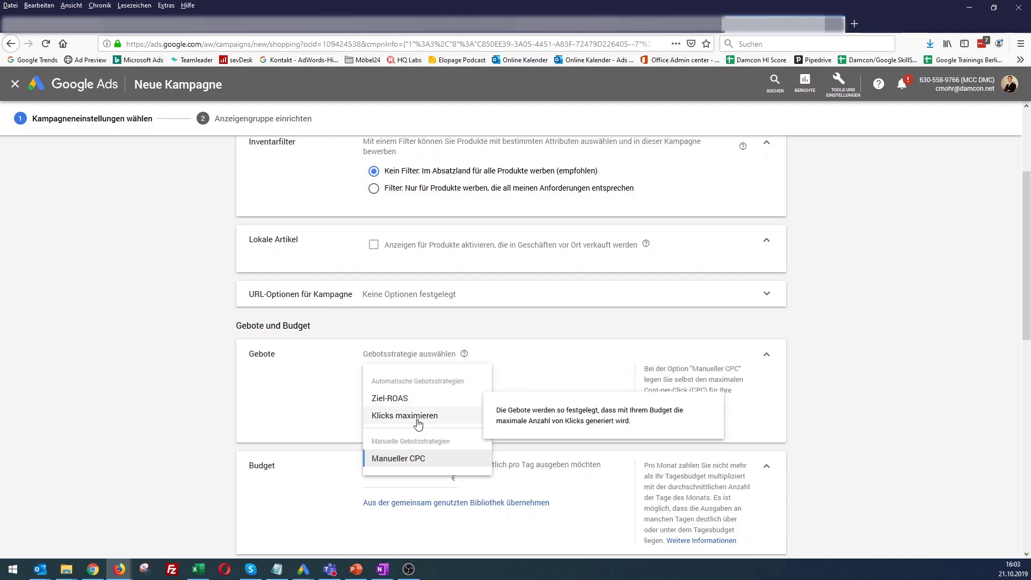
pyautogui.click(411, 399)
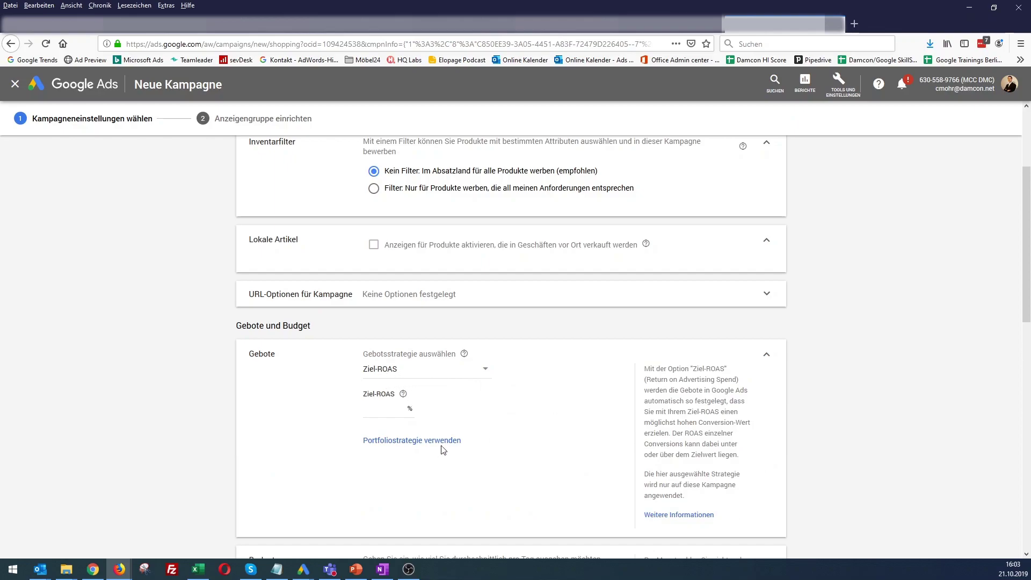
pyautogui.click(460, 373)
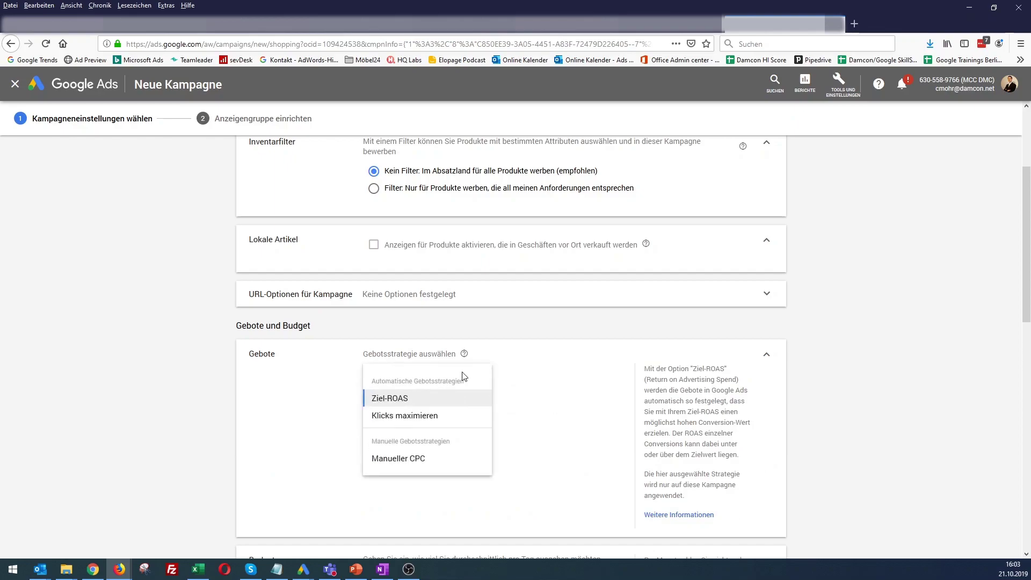
pyautogui.moveTo(440, 424)
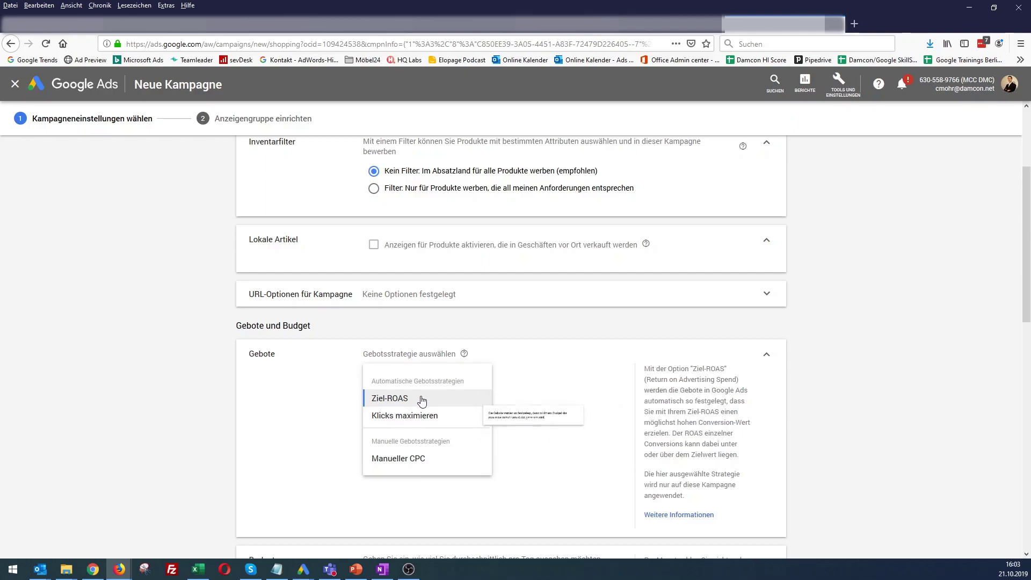
pyautogui.click(396, 404)
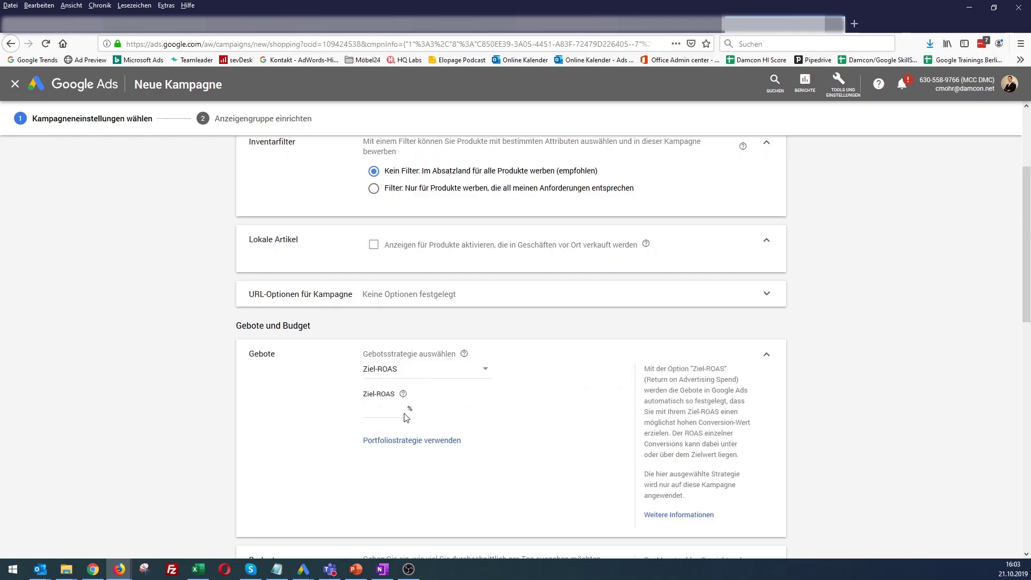
pyautogui.click(400, 411)
pyautogui.write('200')
# Set the average daily campaign budget to 50 €
pyautogui.scroll(-3, 542, 424)
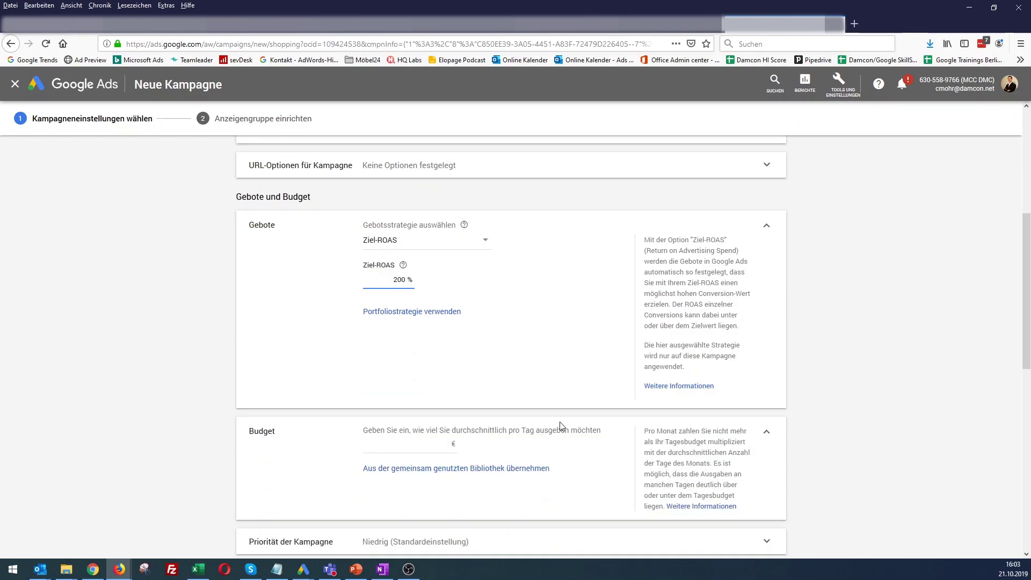
pyautogui.scroll(-1, 561, 426)
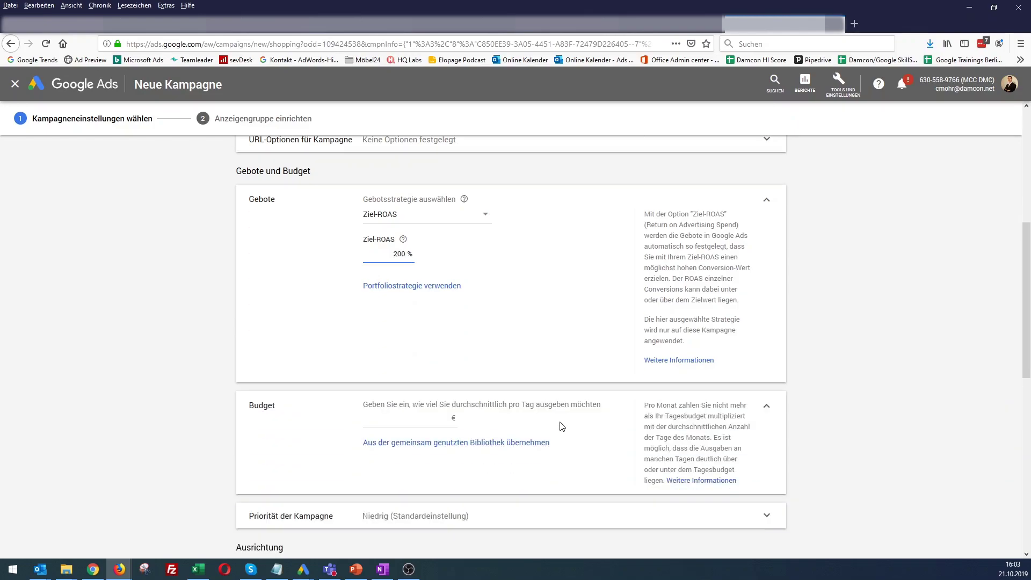
pyautogui.click(428, 419)
pyautogui.scroll(-2, 585, 431)
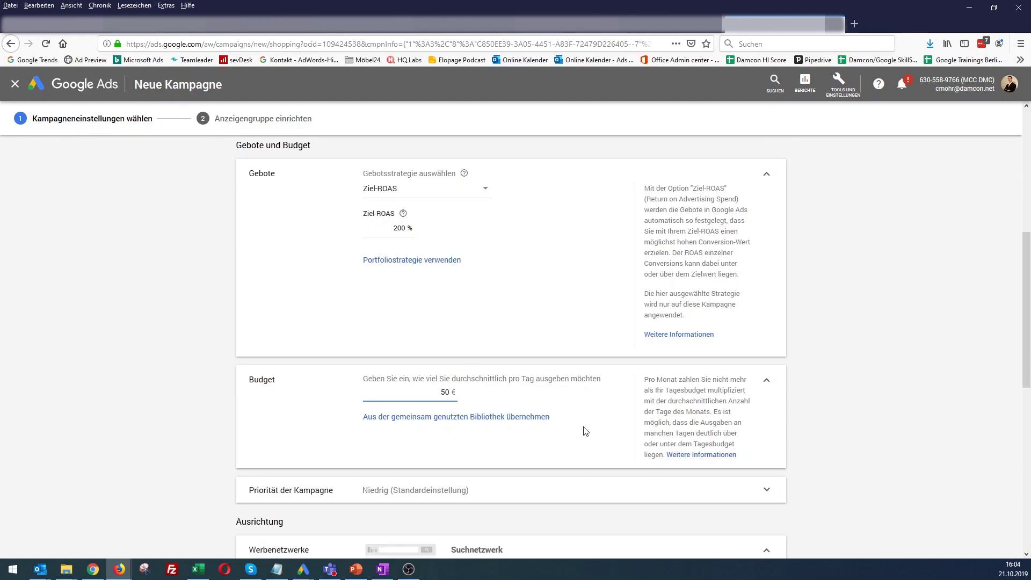
# Review the campaign priority options and the targeting settings for networks, devices and locations
pyautogui.scroll(-2, 585, 432)
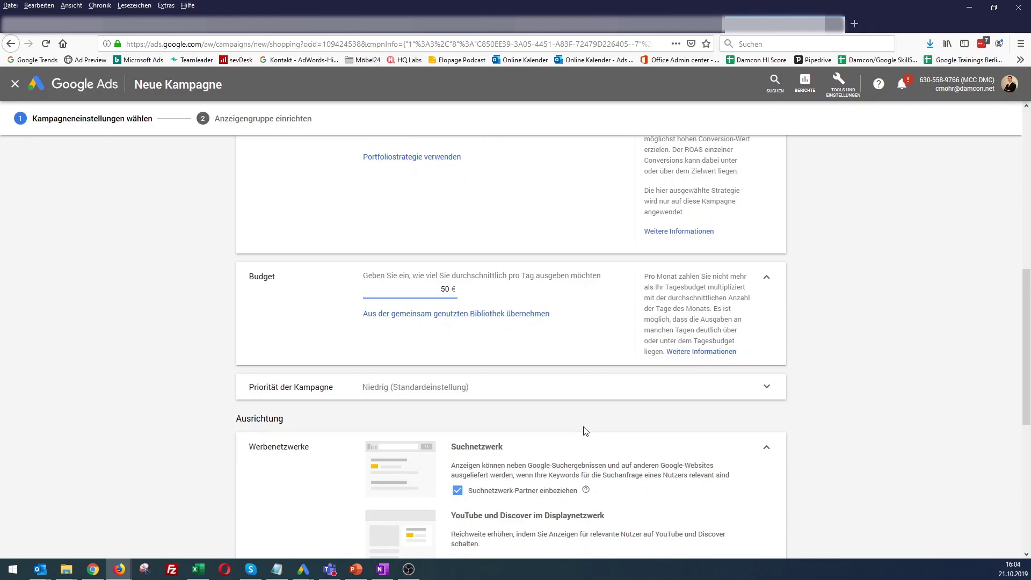
pyautogui.click(511, 398)
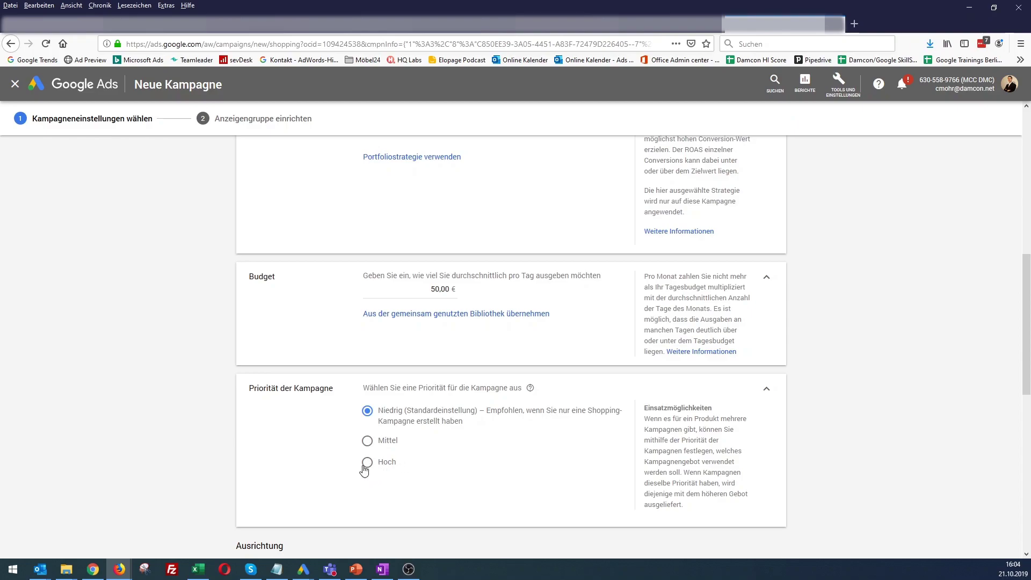
pyautogui.scroll(-3, 435, 476)
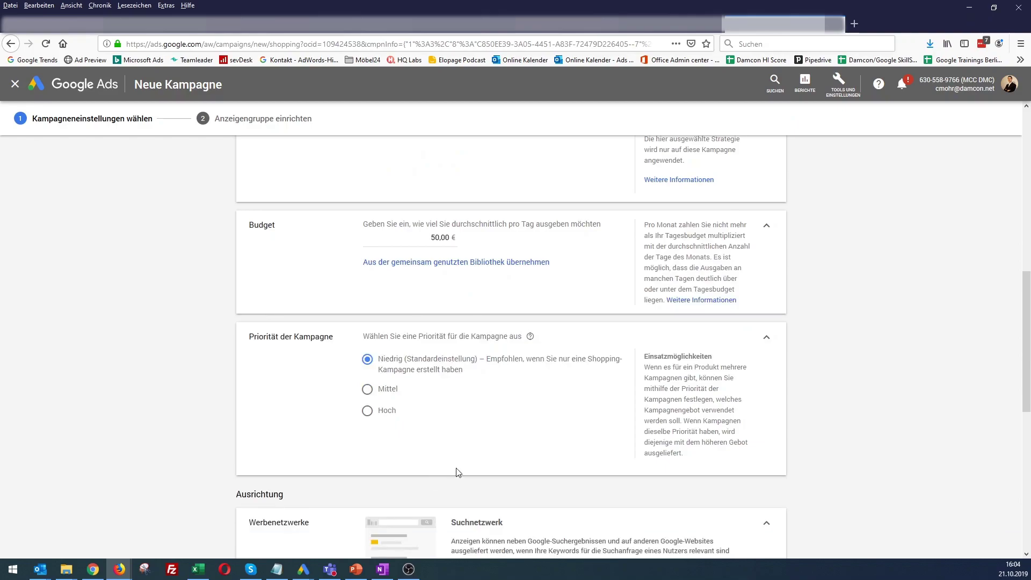
pyautogui.scroll(-2, 459, 472)
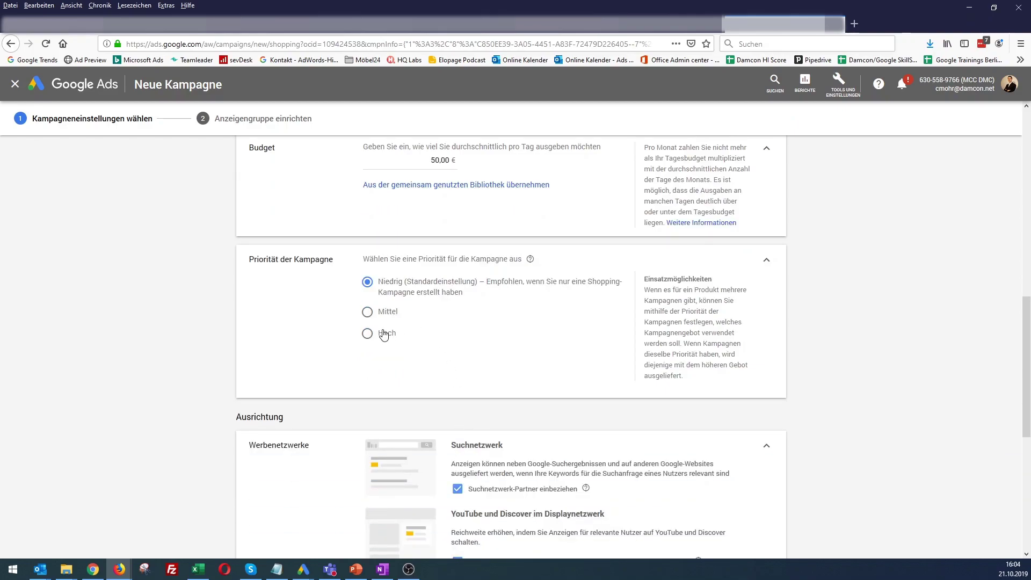
pyautogui.scroll(-3, 551, 334)
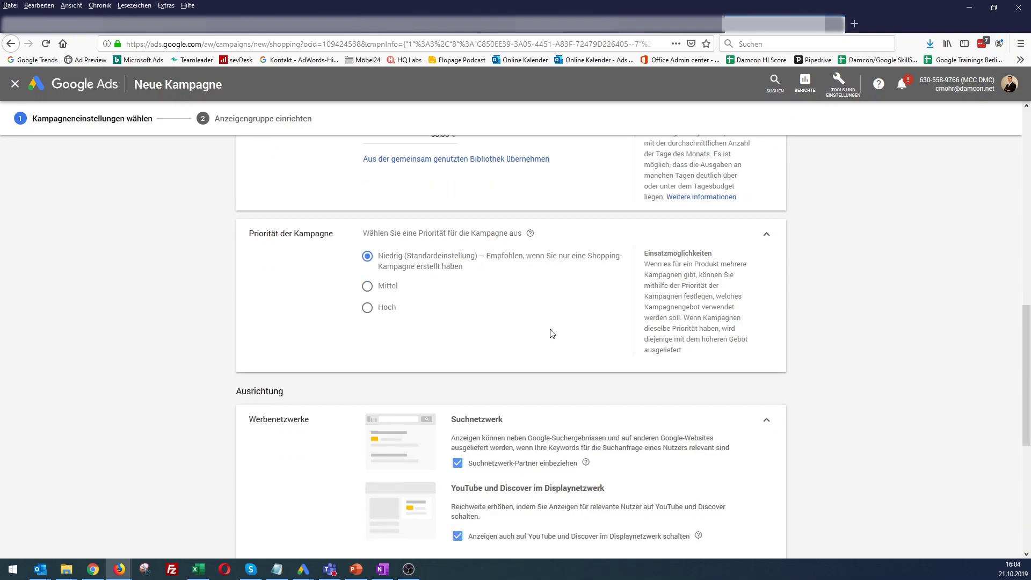
pyautogui.scroll(-1, 491, 383)
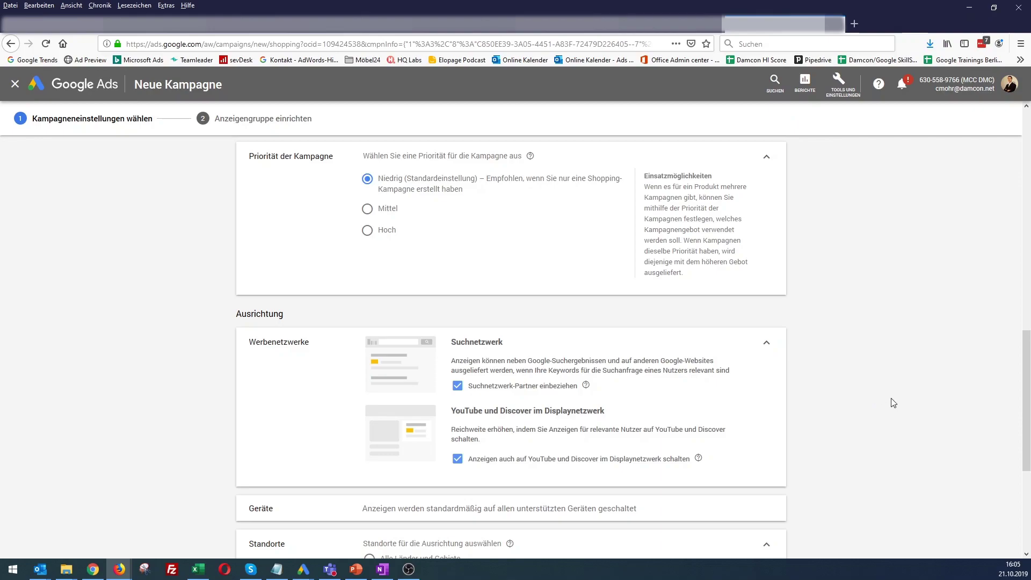
pyautogui.scroll(-3, 892, 403)
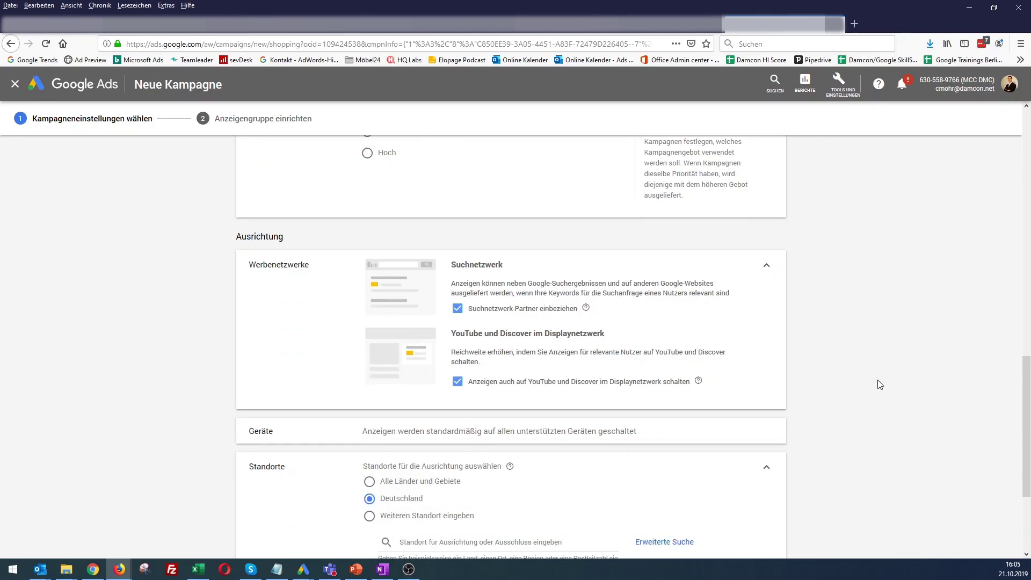
pyautogui.scroll(-3, 880, 384)
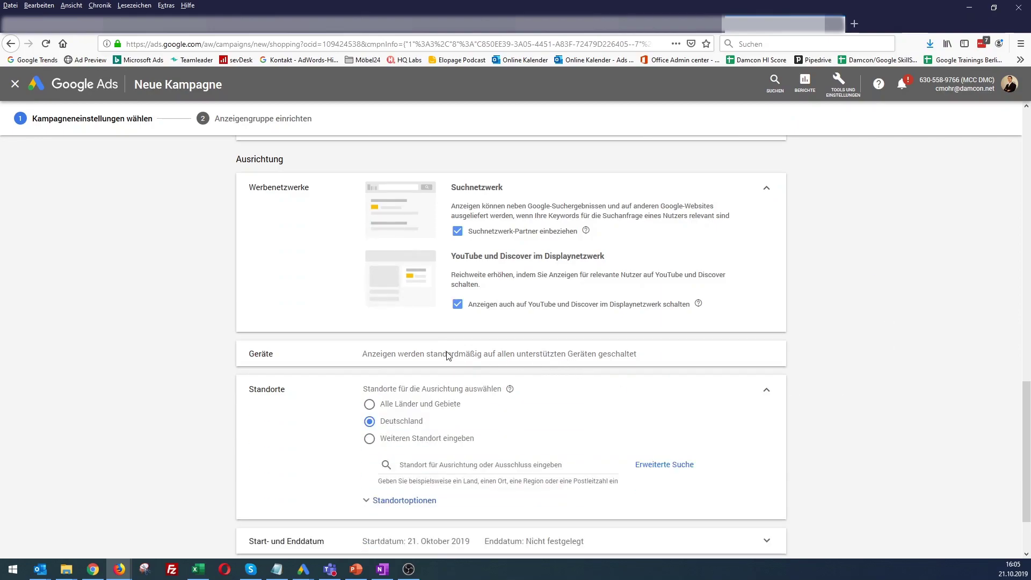
pyautogui.scroll(-2, 599, 384)
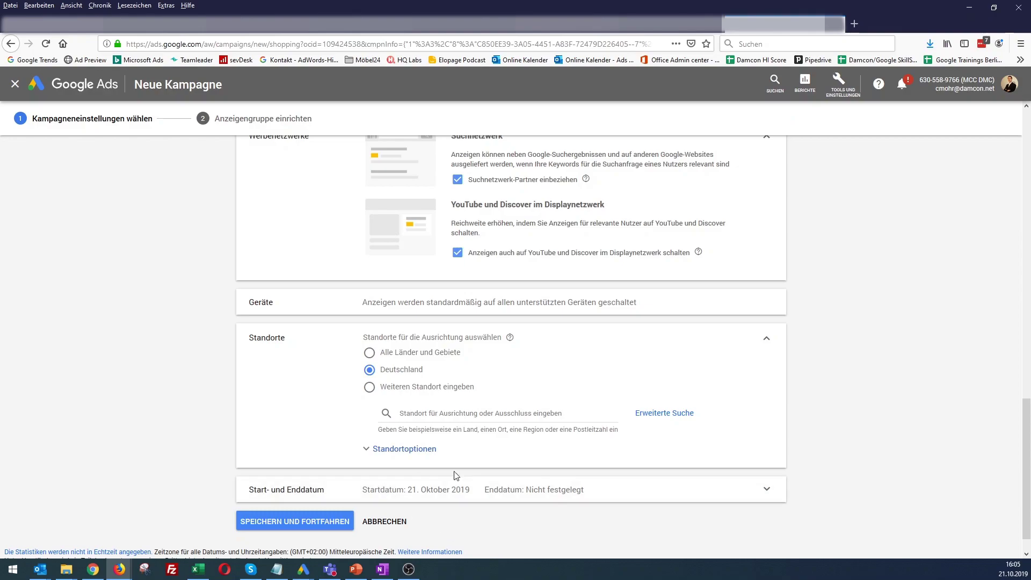
# Try to save the campaign, and change its bidding strategy to Klicks maximieren
pyautogui.click(278, 521)
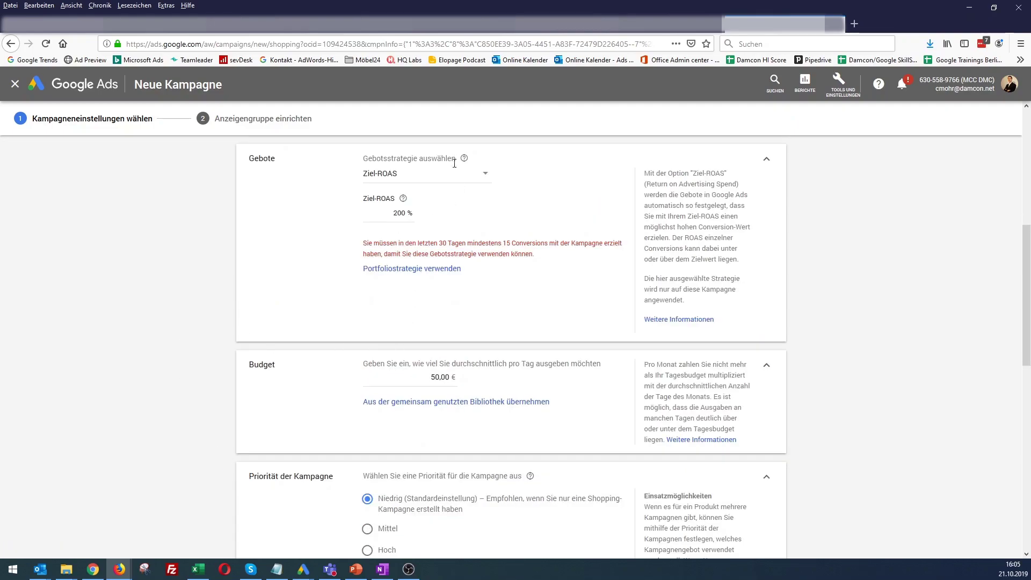
pyautogui.click(471, 181)
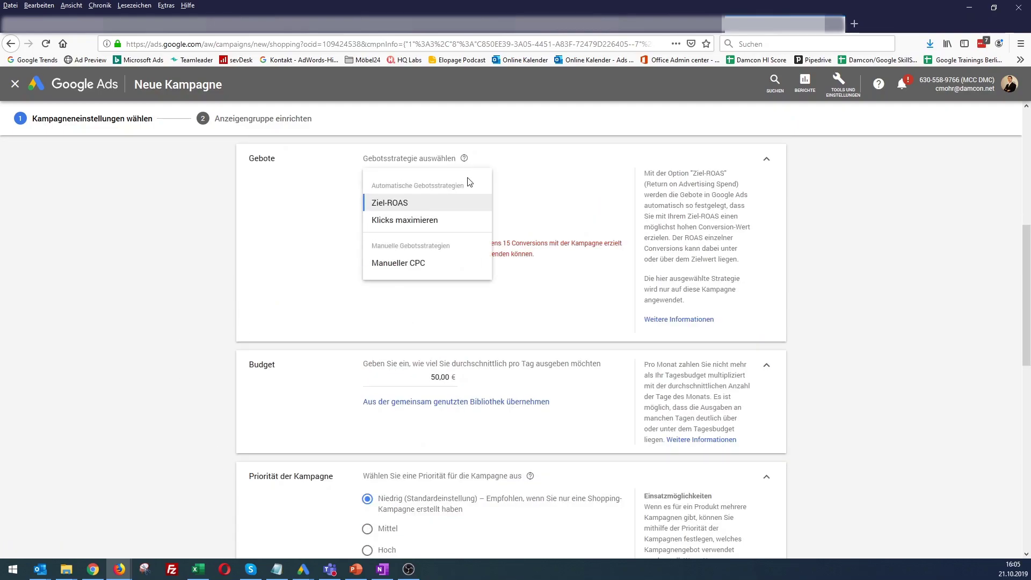
pyautogui.click(416, 221)
pyautogui.scroll(-10, 455, 318)
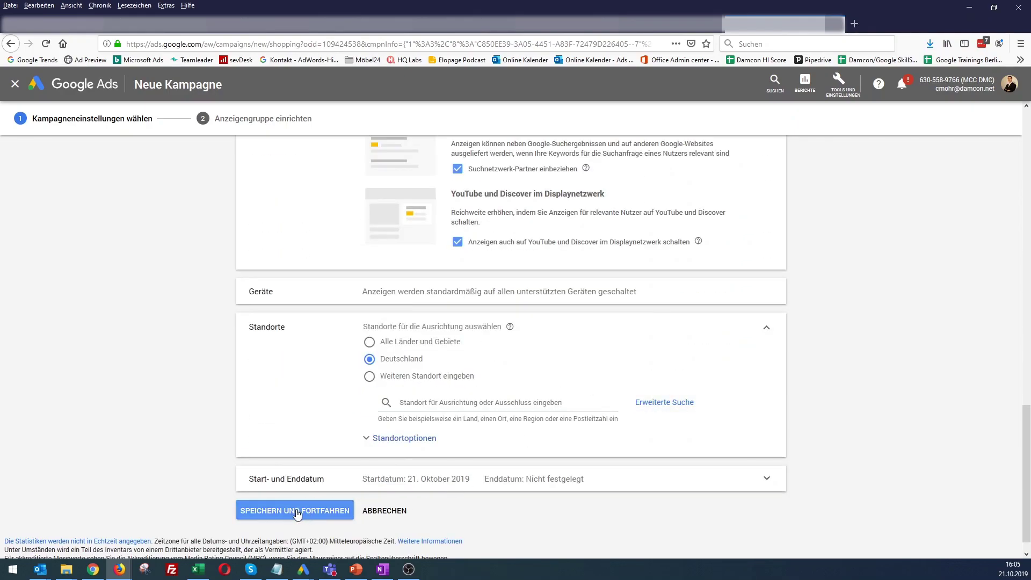
pyautogui.scroll(2, 850, 408)
pyautogui.scroll(15, 850, 407)
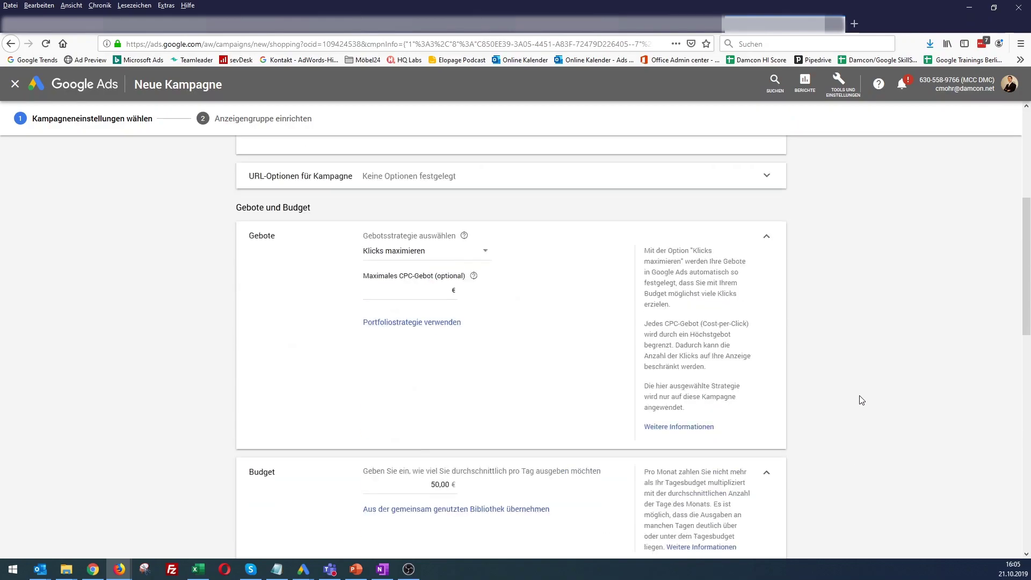
# Leave the new campaign without saving and open the product groups of the existing Shopping campaign's ad group
pyautogui.click(15, 84)
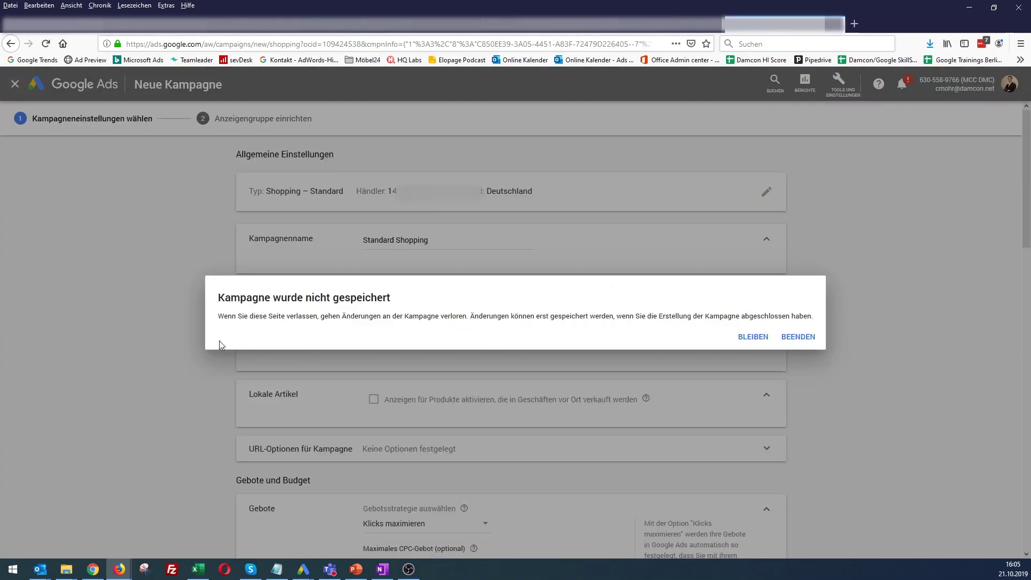
pyautogui.click(799, 336)
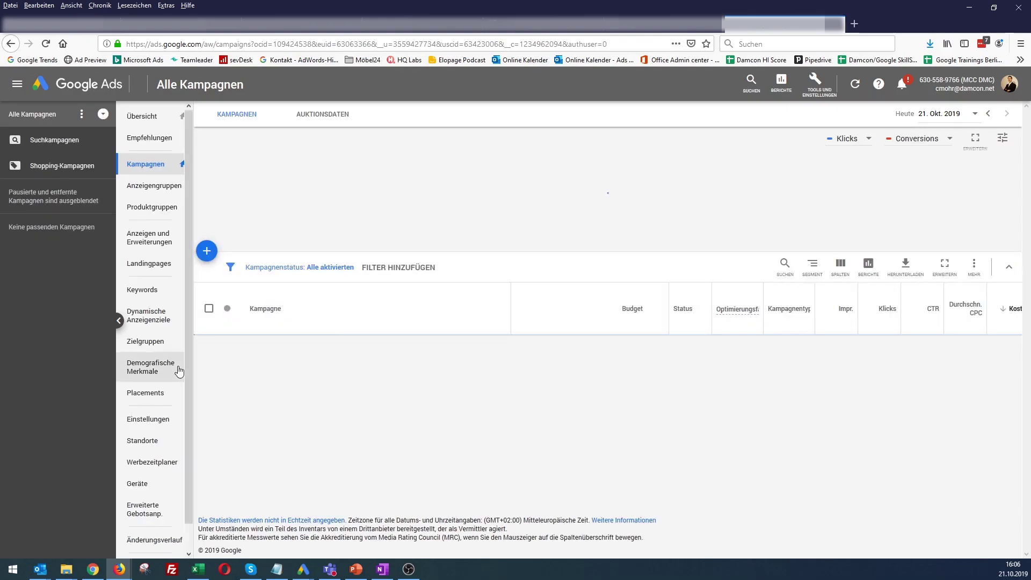
pyautogui.click(283, 346)
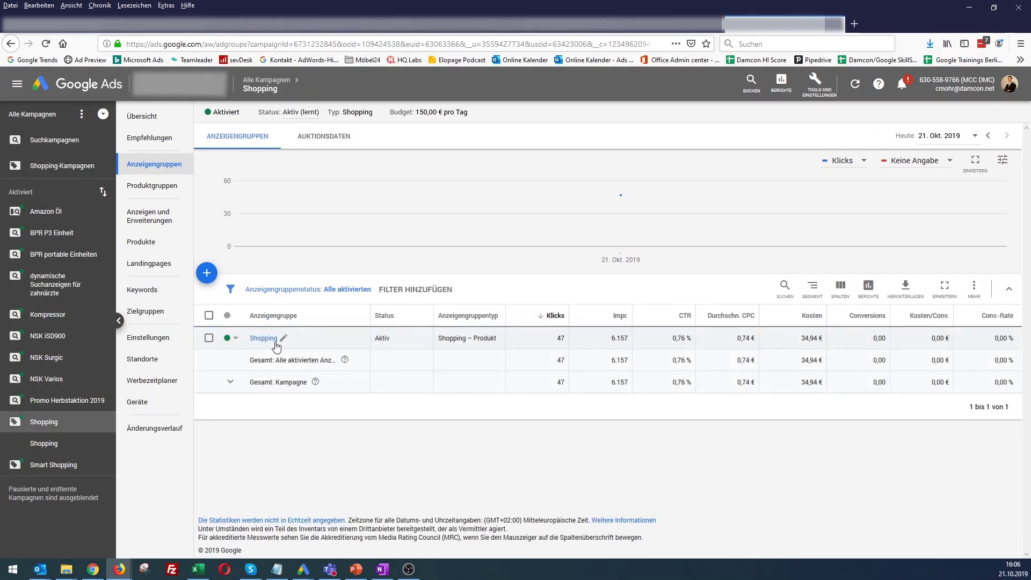
pyautogui.click(266, 340)
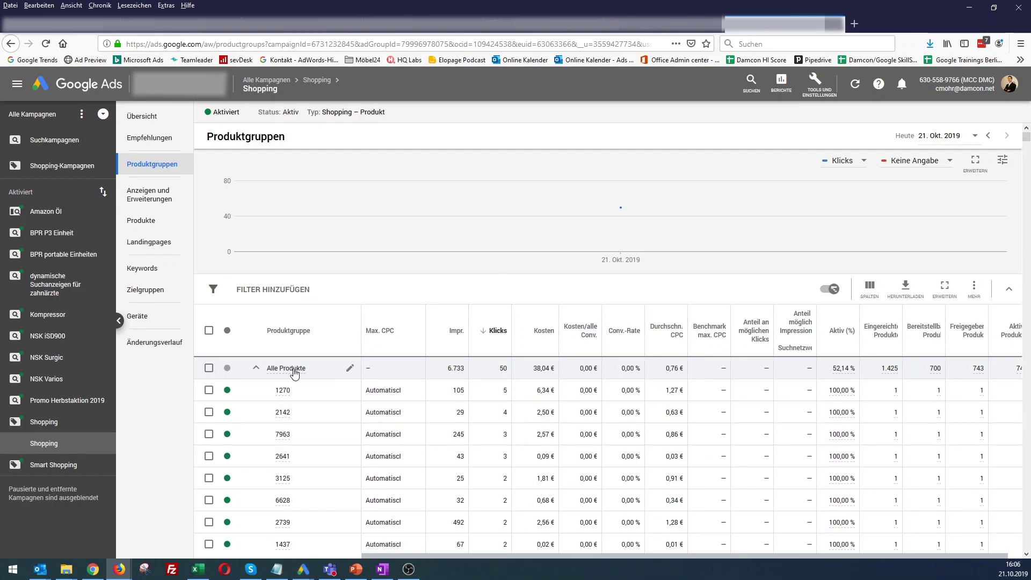
pyautogui.moveTo(311, 374)
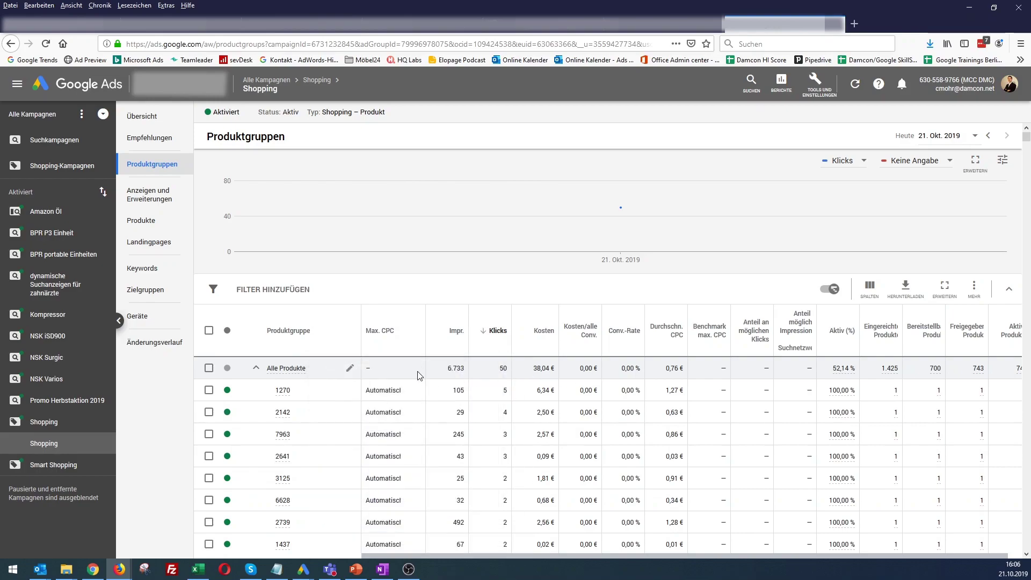
# Try subdividing the Alle Produkte group by Marke instead of Artikel-ID, and cancel the change
pyautogui.click(350, 369)
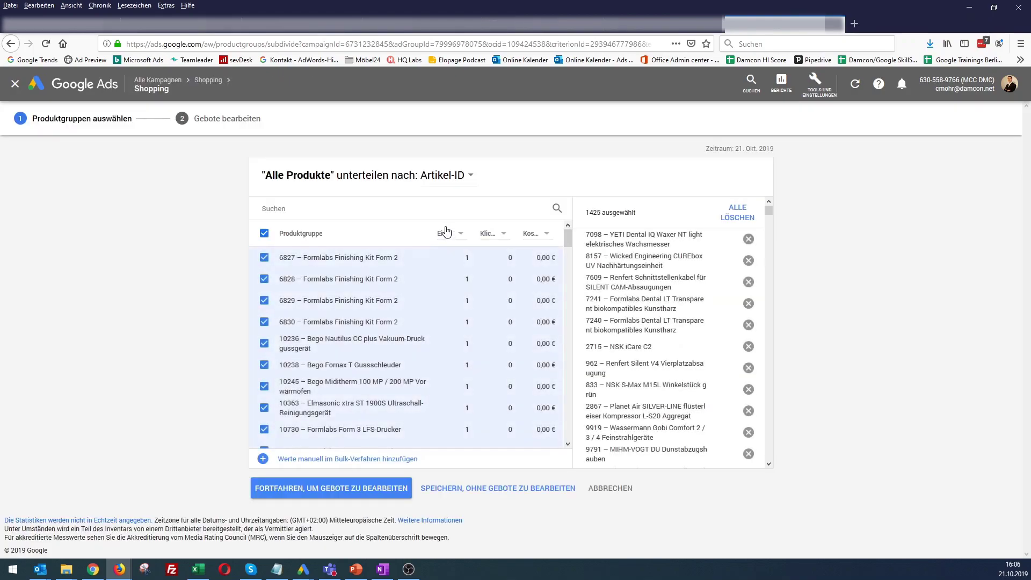
pyautogui.click(454, 179)
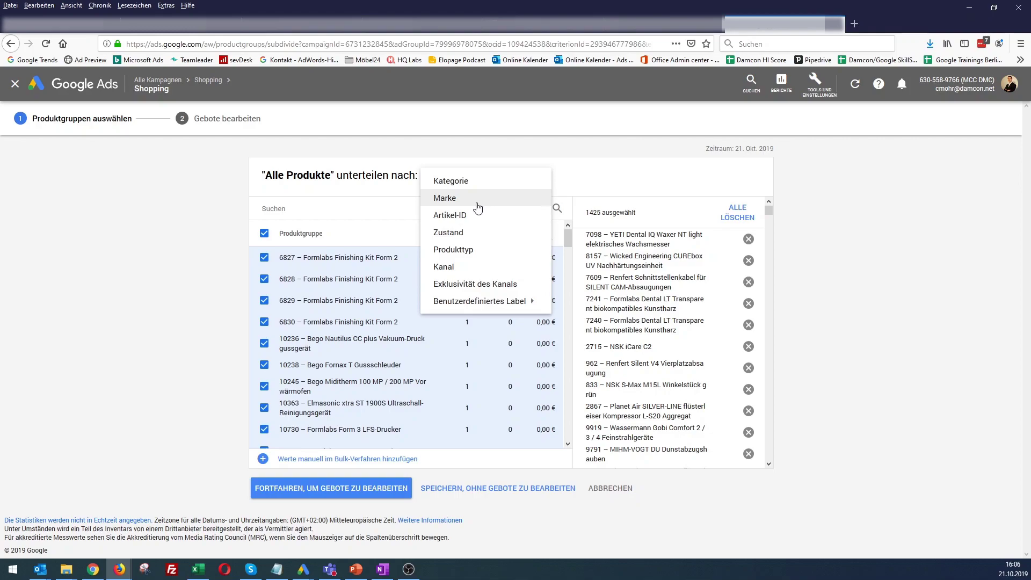
pyautogui.click(461, 200)
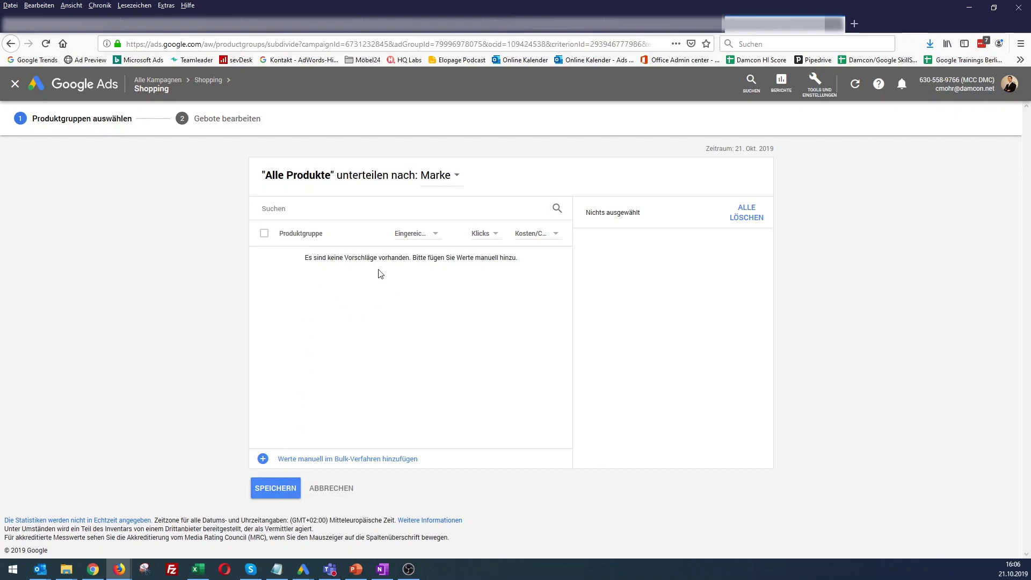
pyautogui.click(331, 493)
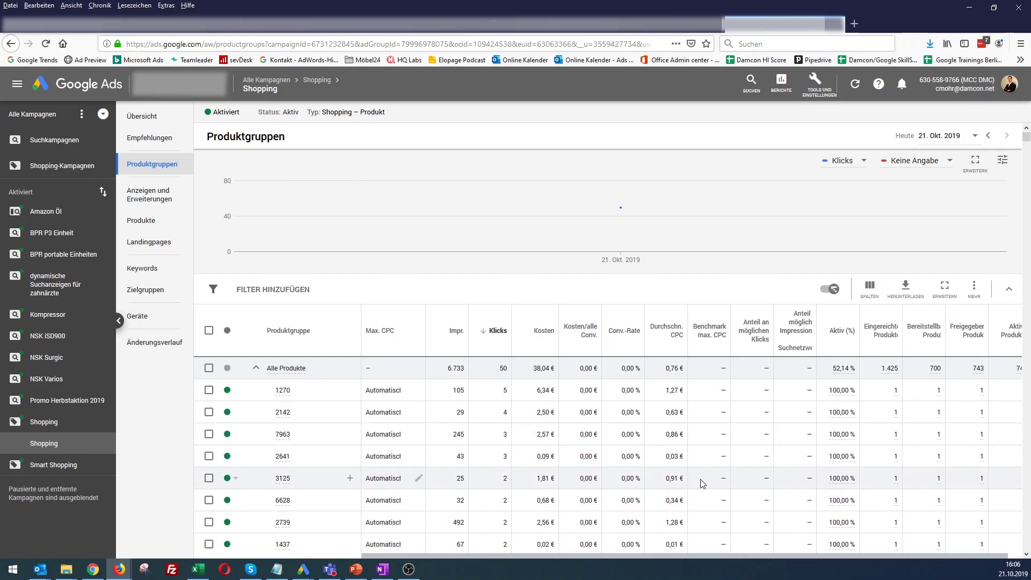
# Set the date range to Letzte 30 Tage and examine the benchmark max. CPC and click share of Alle Produkte
pyautogui.click(934, 137)
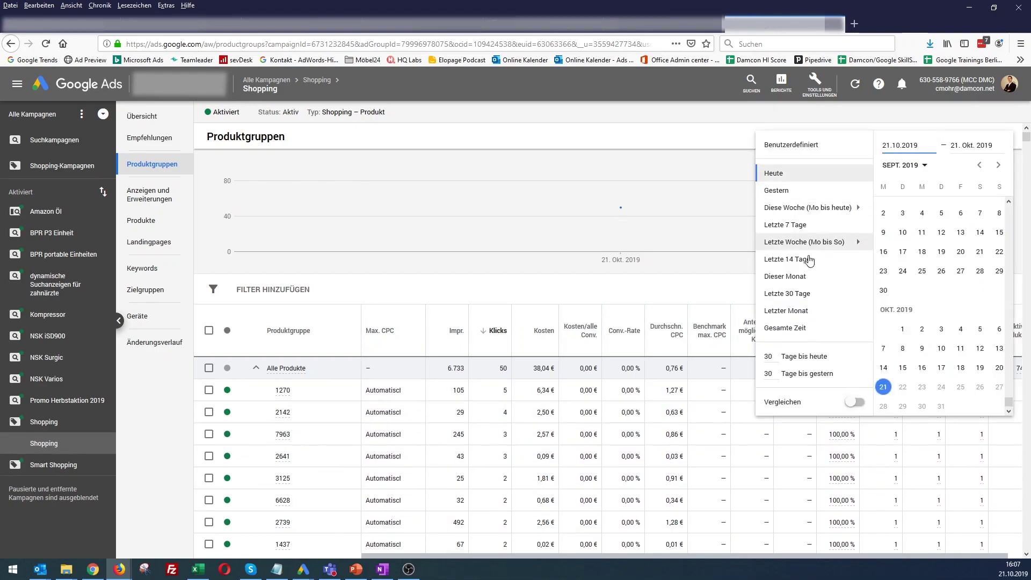
pyautogui.click(792, 294)
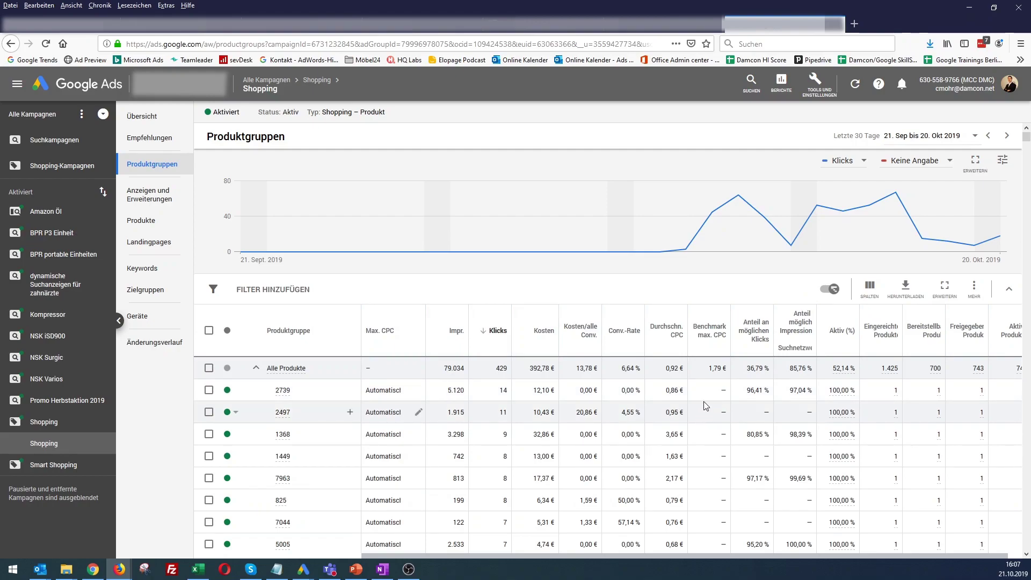
pyautogui.moveTo(707, 370); pyautogui.dragTo(731, 373)
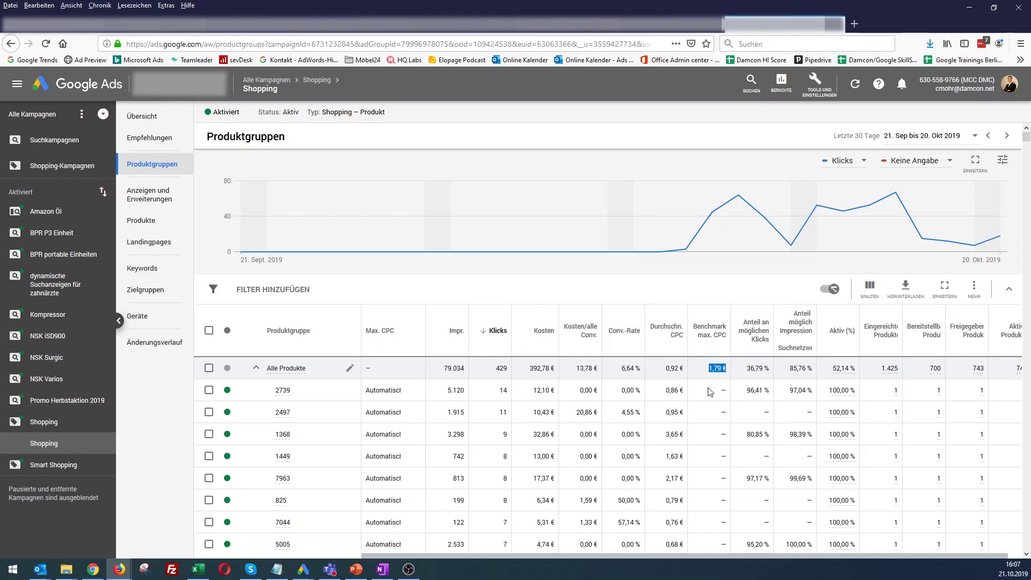
pyautogui.moveTo(745, 372); pyautogui.dragTo(773, 370)
# Examine the submitted and active product columns, and view the product details of product group 7044
pyautogui.hscroll(1, 878, 492)
pyautogui.moveTo(880, 373)
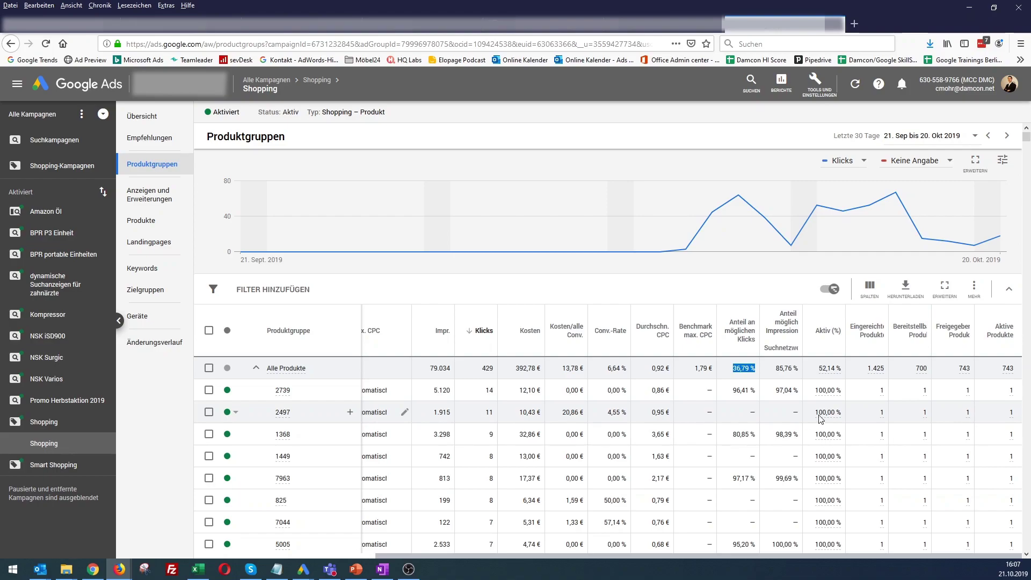
pyautogui.moveTo(911, 378)
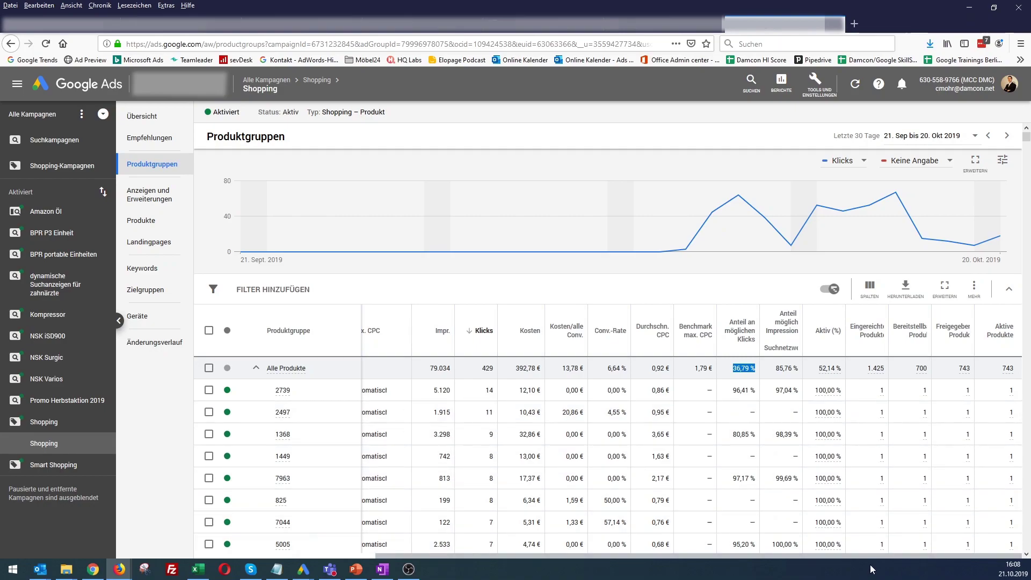
pyautogui.moveTo(862, 560); pyautogui.dragTo(830, 558)
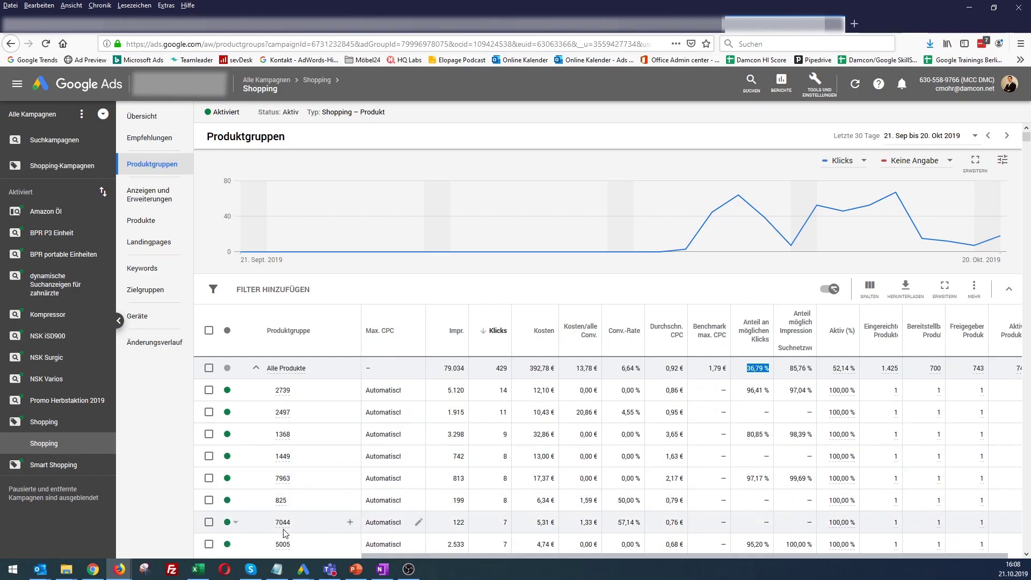
pyautogui.moveTo(284, 528)
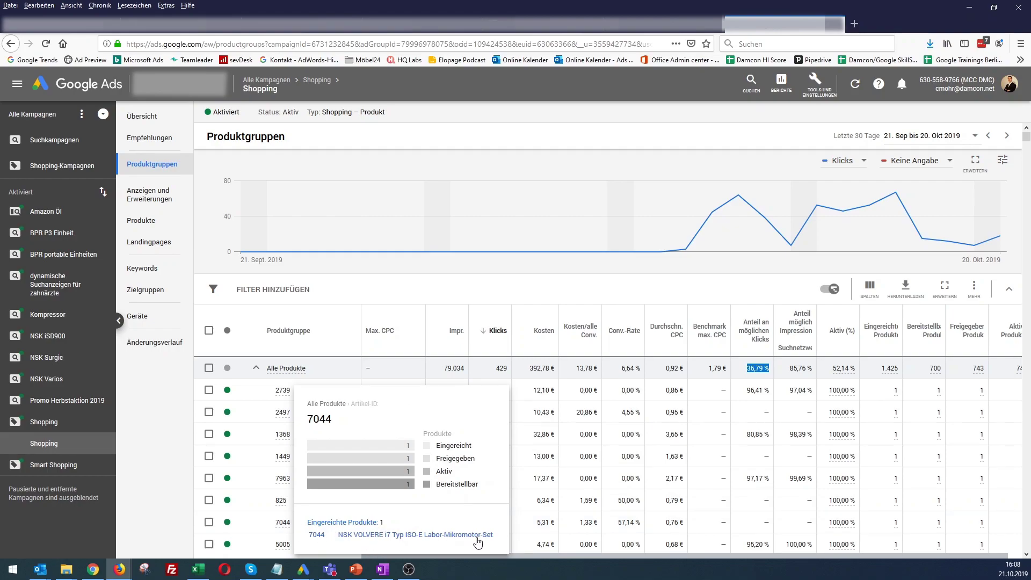
pyautogui.click(497, 307)
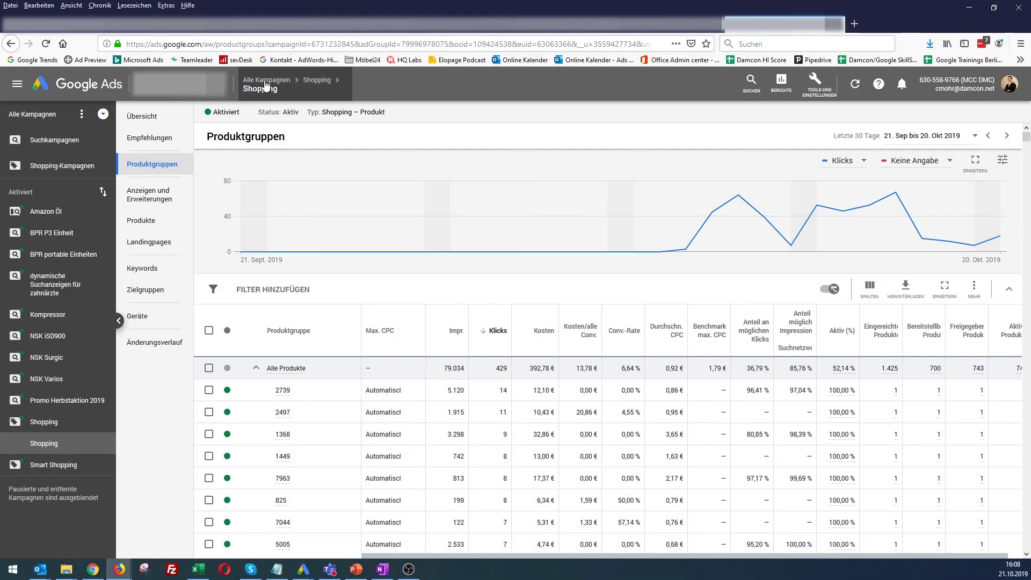
# Start a new campaign with the Umsätze goal, the Shopping type and the Smarte Shopping-Kampagne subtype
pyautogui.click(260, 112)
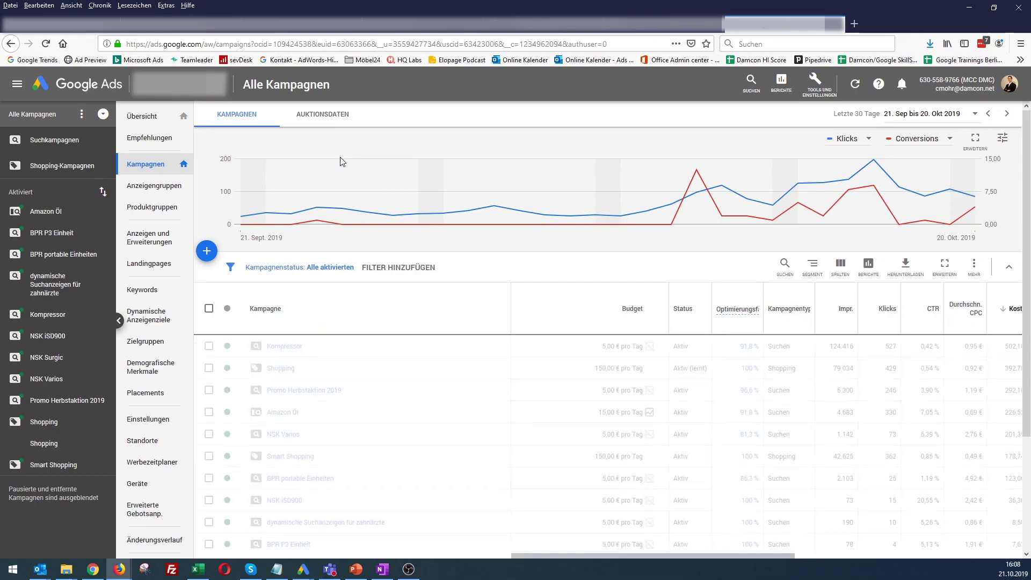
pyautogui.click(207, 251)
pyautogui.click(272, 294)
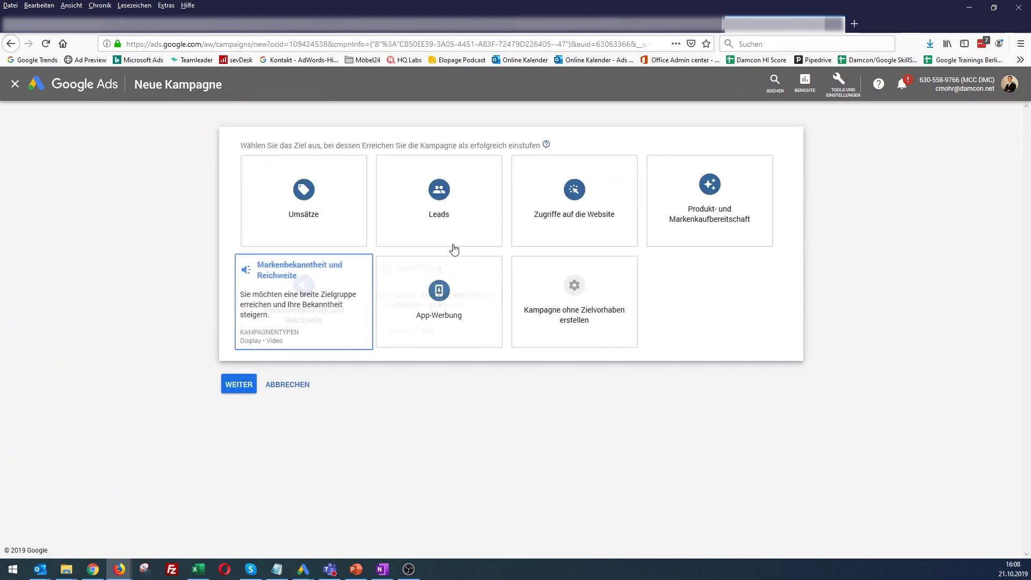
pyautogui.click(323, 202)
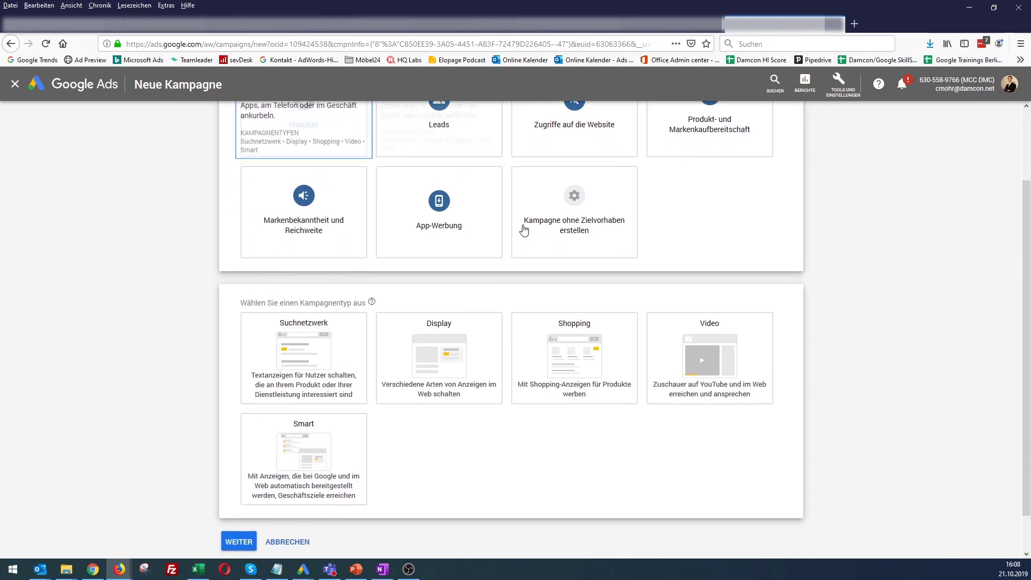
pyautogui.click(620, 389)
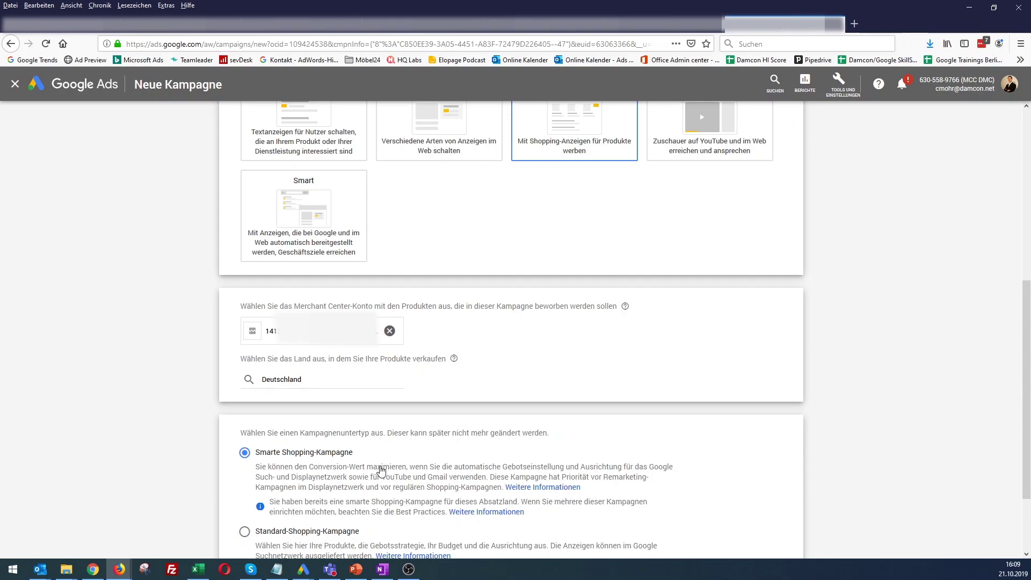
pyautogui.scroll(-2, 375, 467)
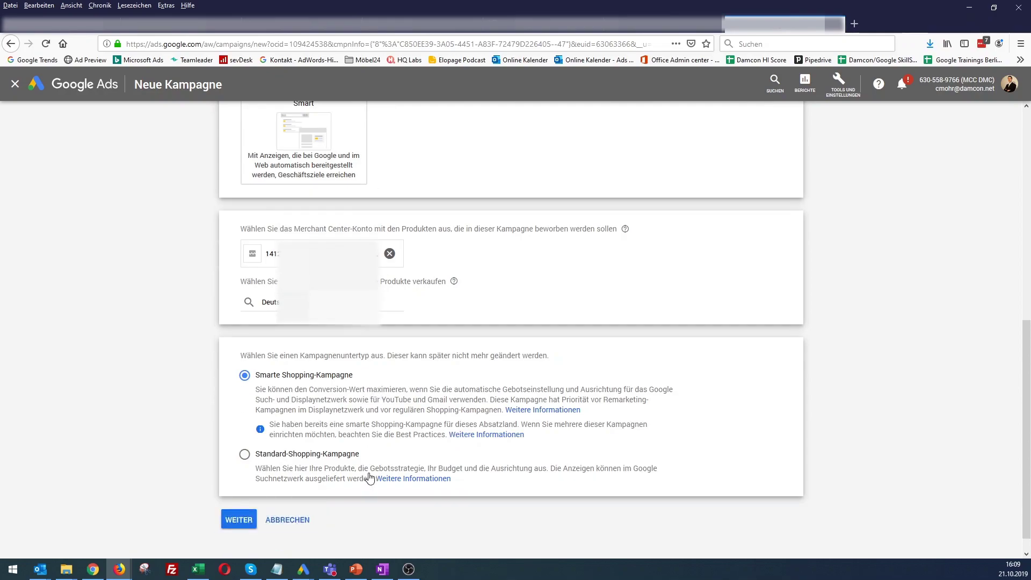
pyautogui.click(237, 518)
# Name the campaign Smart Shopping and set its average daily budget to 50 €
pyautogui.write('smart Shopping')
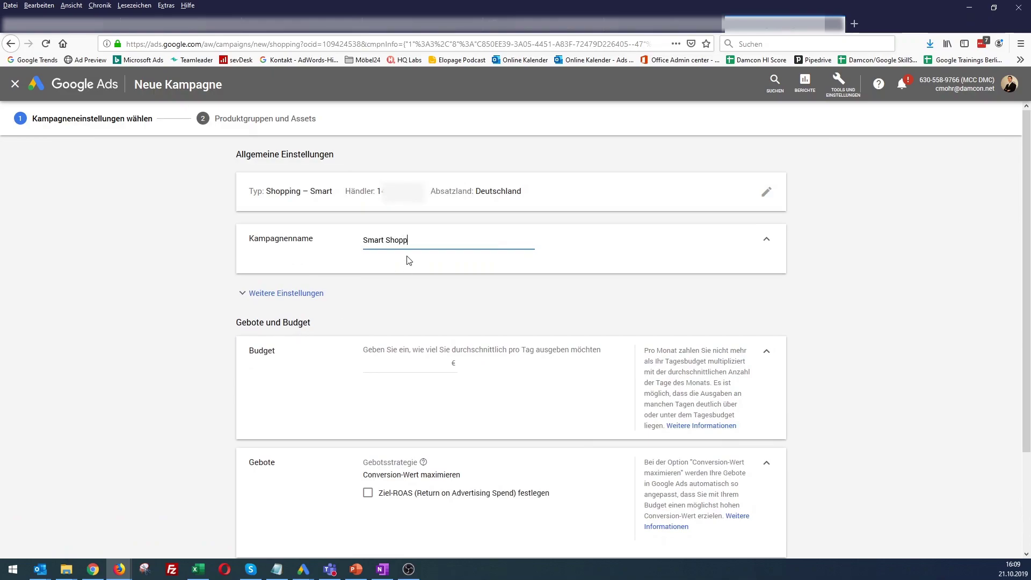
pyautogui.click(459, 364)
pyautogui.write('50')
# Enable the Ziel-ROAS option for the smart campaign's bids and set the target to 200 %
pyautogui.scroll(-3, 427, 375)
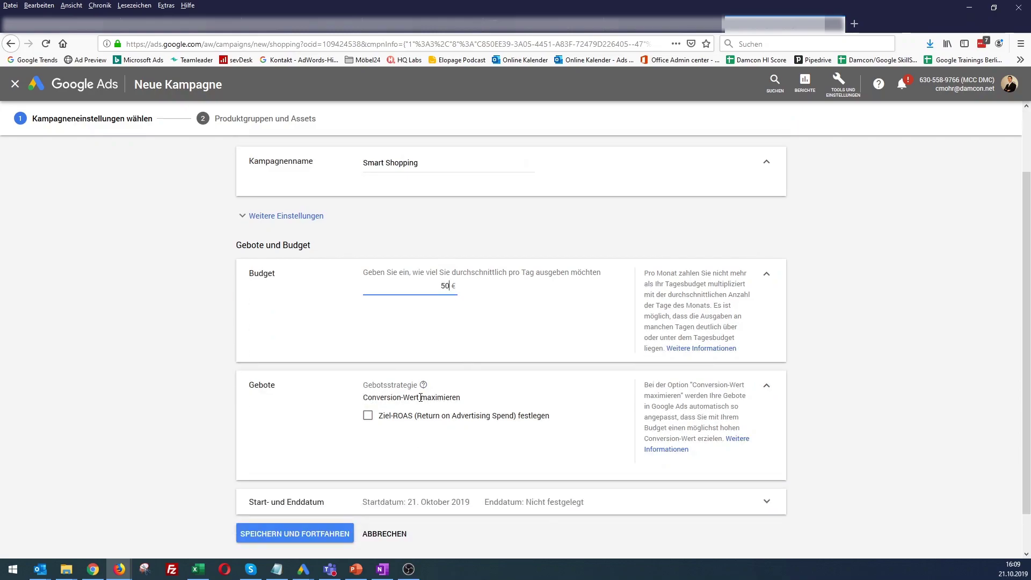
pyautogui.click(367, 418)
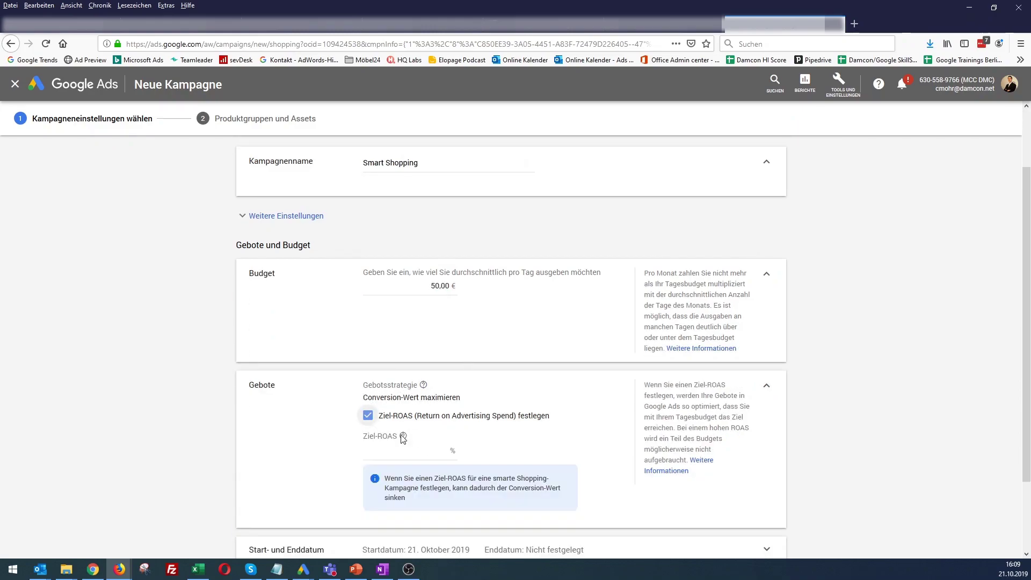
pyautogui.scroll(-2, 408, 430)
pyautogui.click(438, 395)
pyautogui.write('200')
pyautogui.scroll(-2, 397, 478)
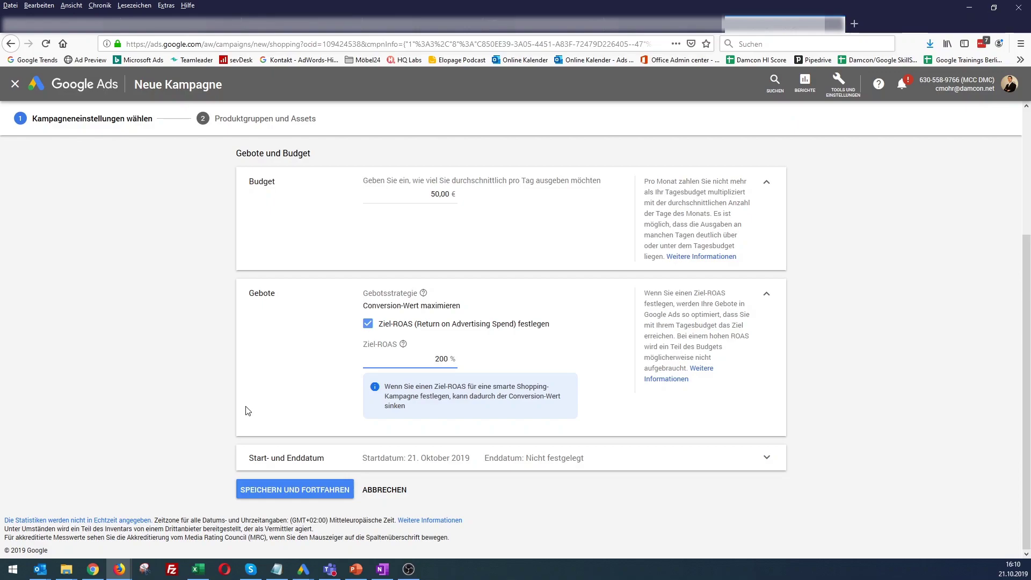
# Look through the available account tools, including Zielgruppenverwaltung in the shared library
pyautogui.click(848, 90)
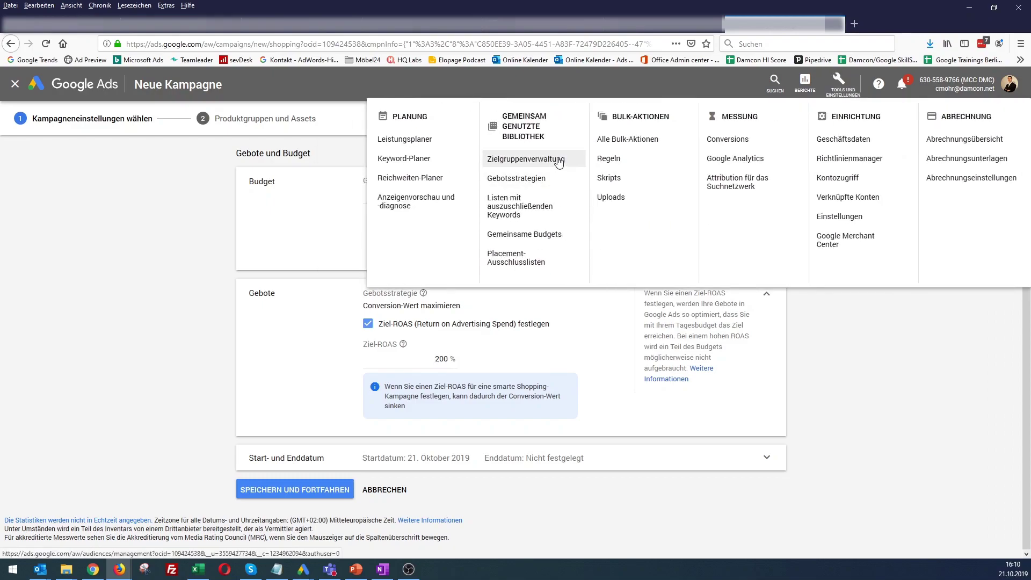
pyautogui.click(850, 383)
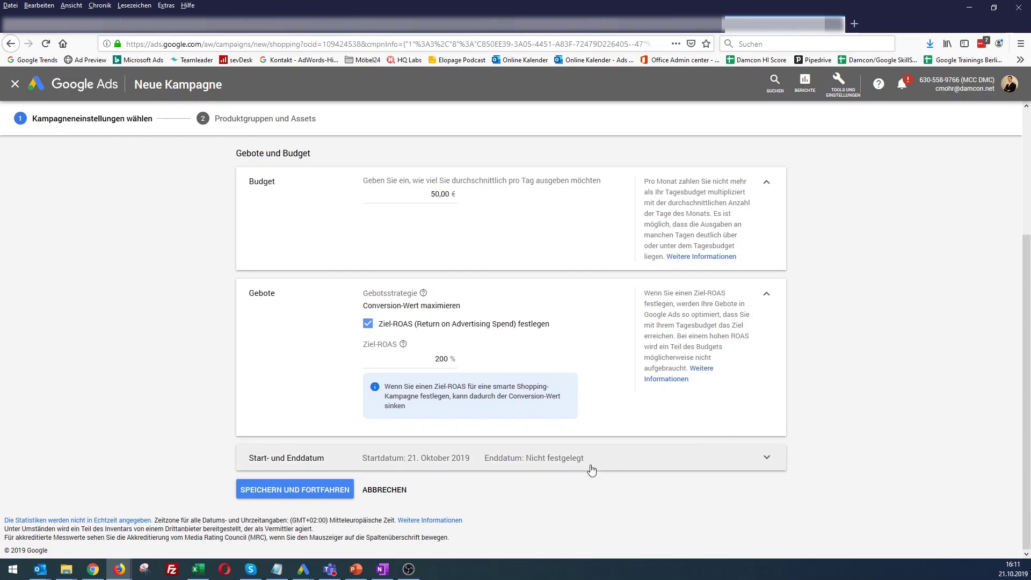
# Abandon the unsaved smart campaign and open the existing Shopping campaign's ad groups
pyautogui.click(393, 493)
pyautogui.click(791, 340)
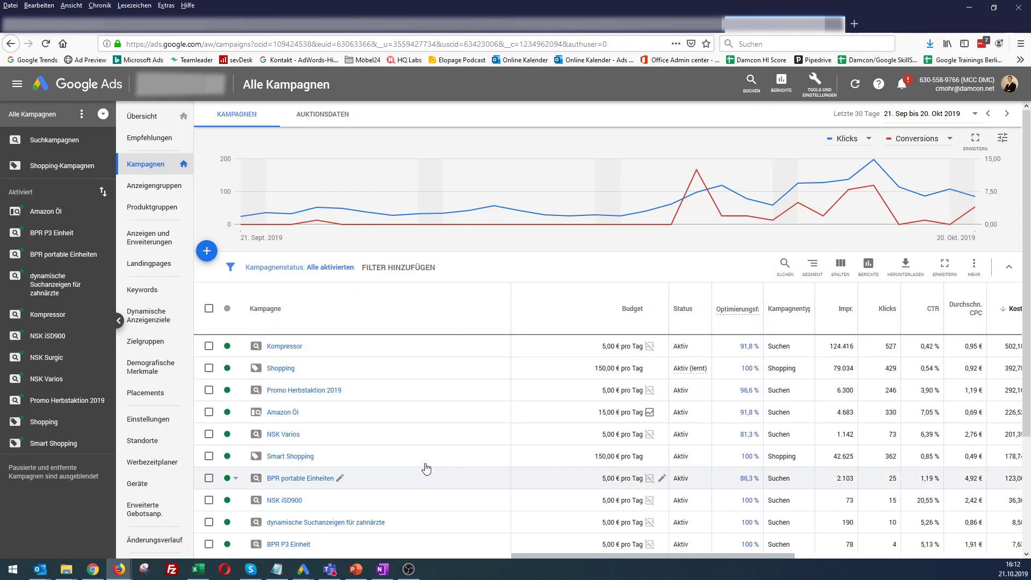
pyautogui.click(206, 252)
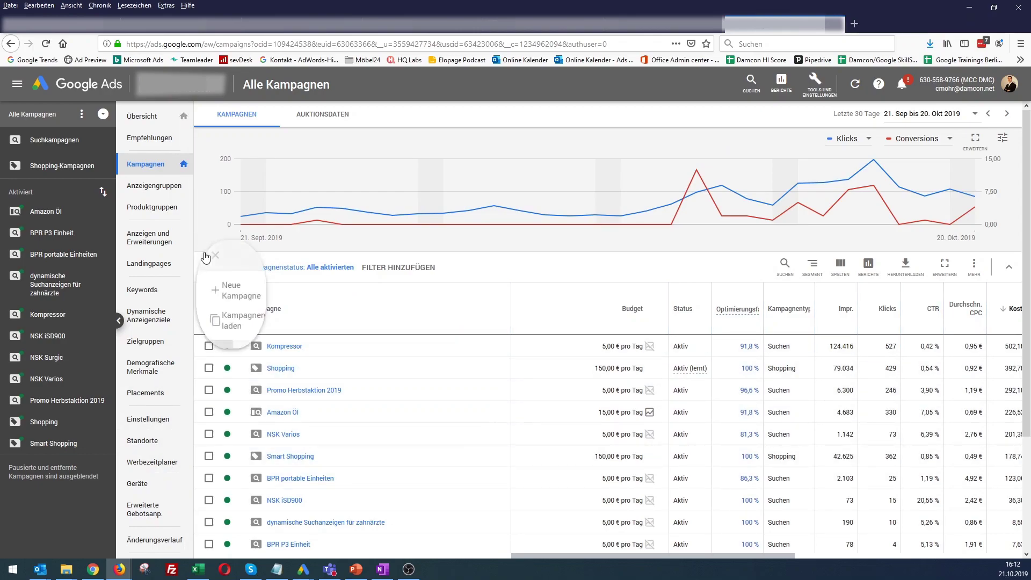
pyautogui.click(485, 265)
pyautogui.click(280, 368)
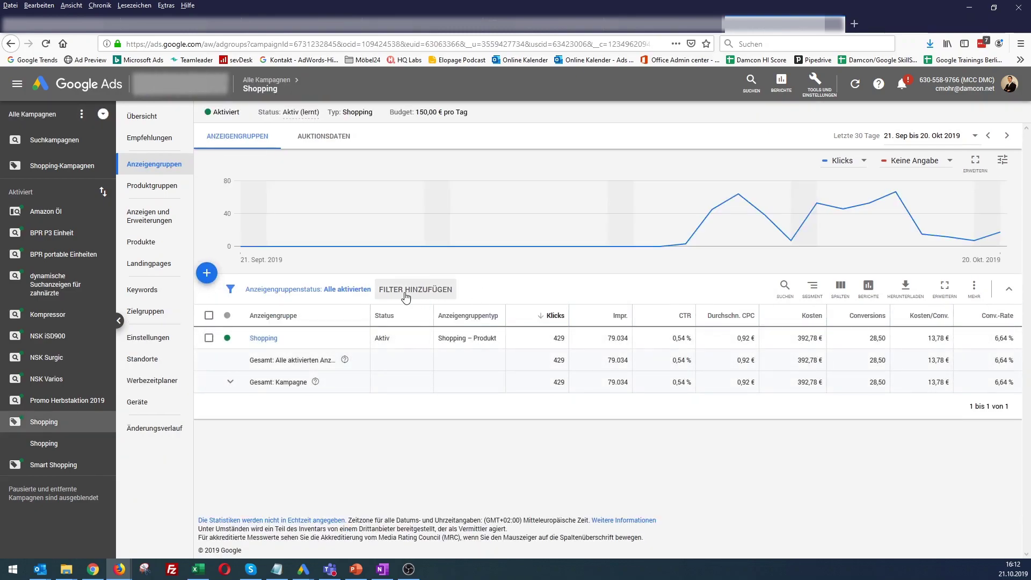
# Start a new ad group in the Shopping campaign and choose Showcase-Shopping as its type
pyautogui.click(204, 282)
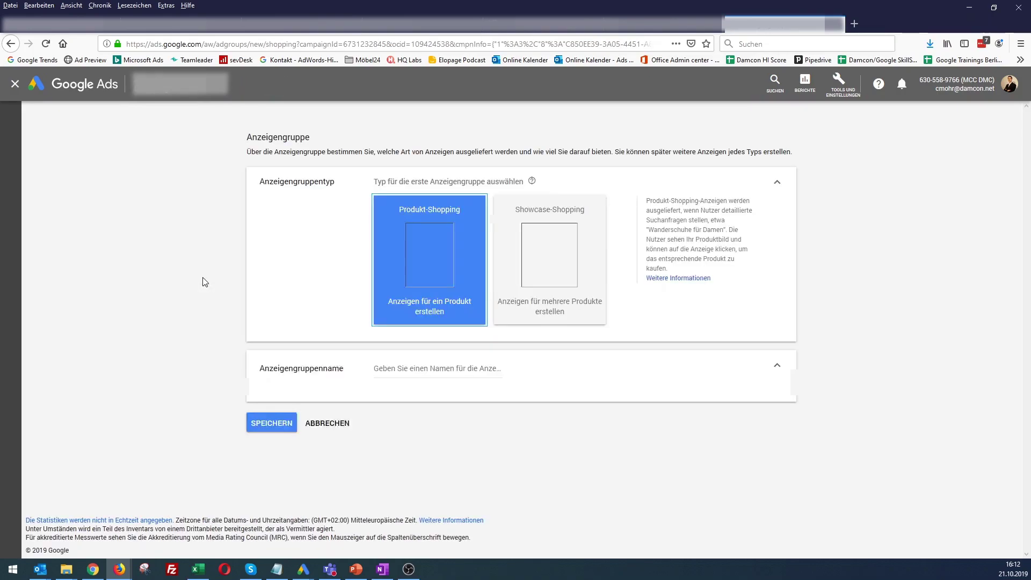
pyautogui.click(548, 257)
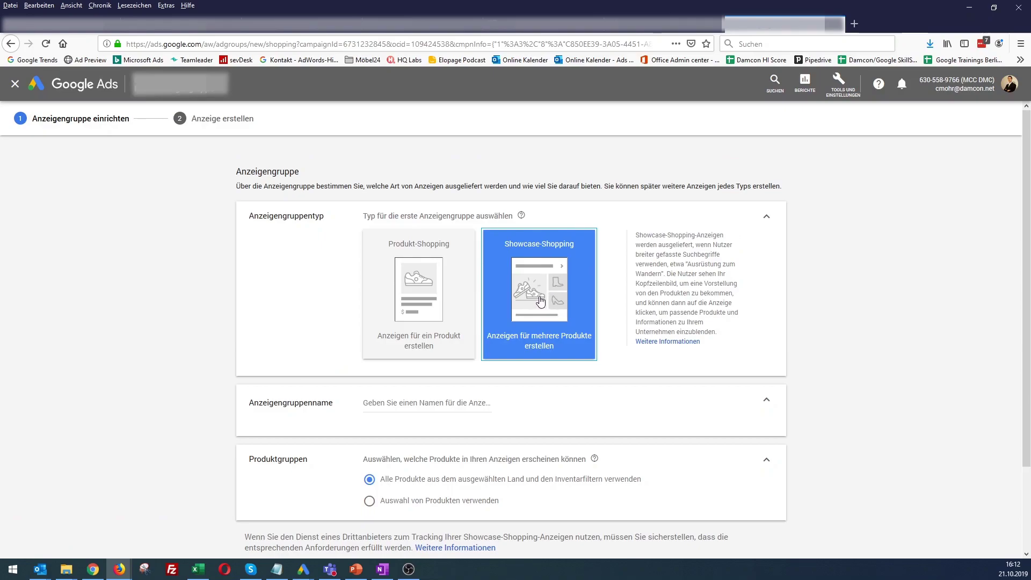
# Search Google for mode and for schmuck in a new browser tab to look for Shopping ad examples
pyautogui.click(857, 25)
pyautogui.click(814, 44)
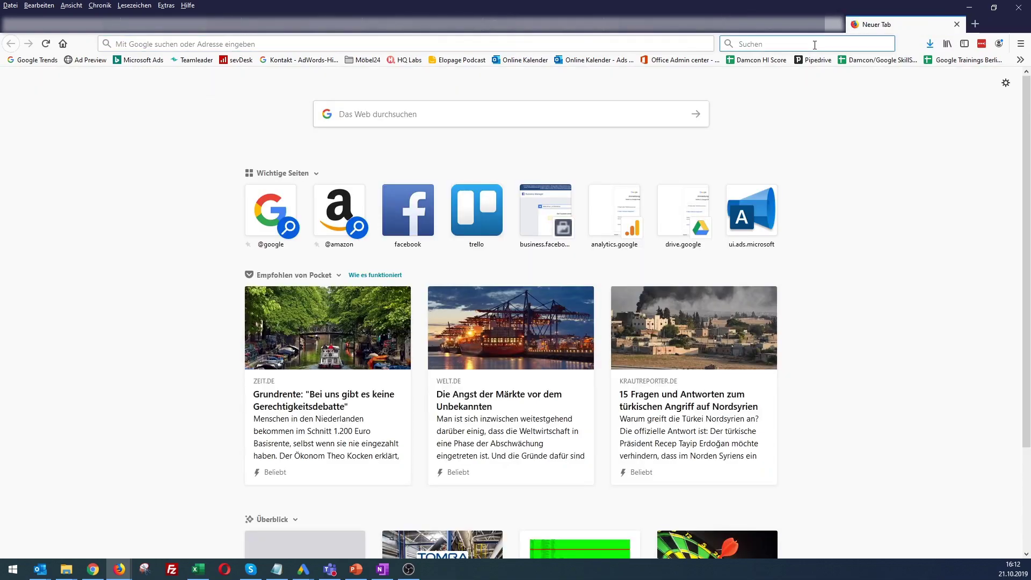
pyautogui.write('mode')
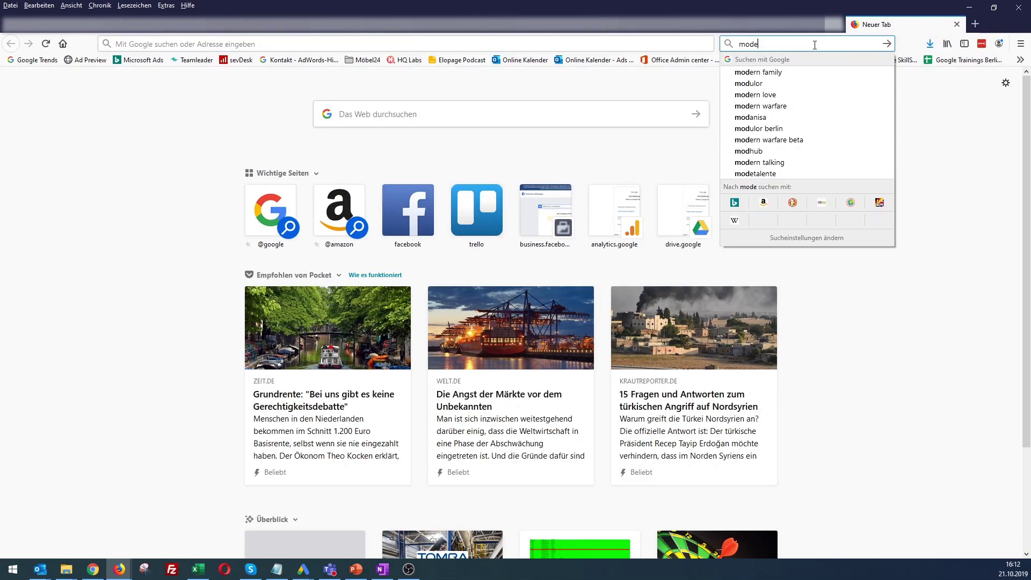
pyautogui.press('Return')
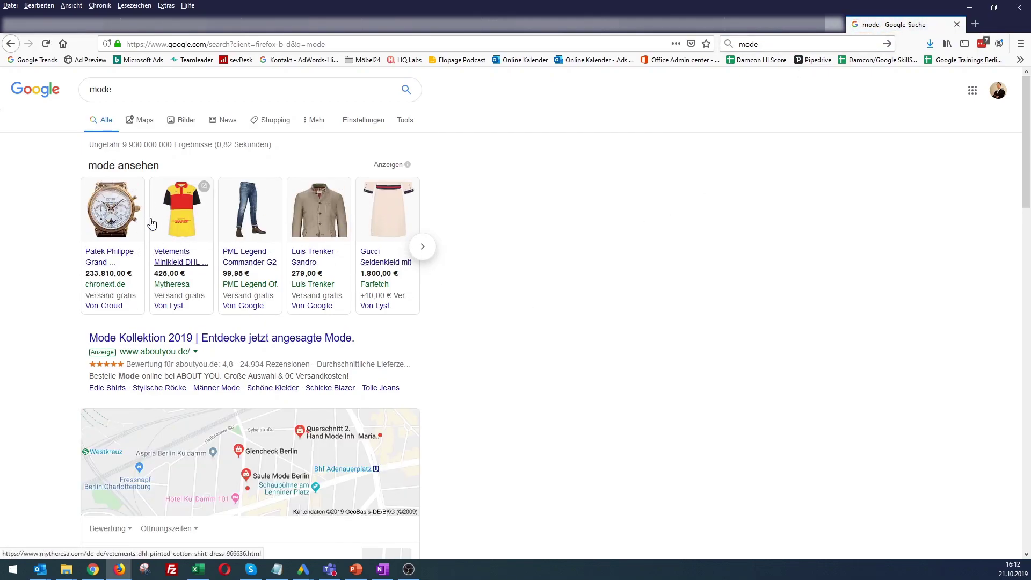
pyautogui.click(158, 91)
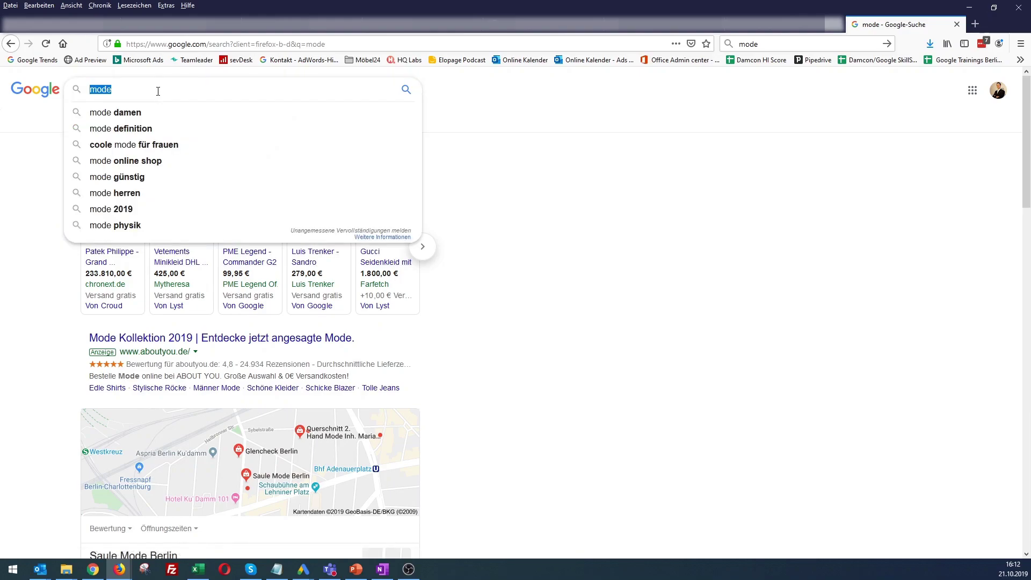
pyautogui.write('schmuck')
pyautogui.press('Return')
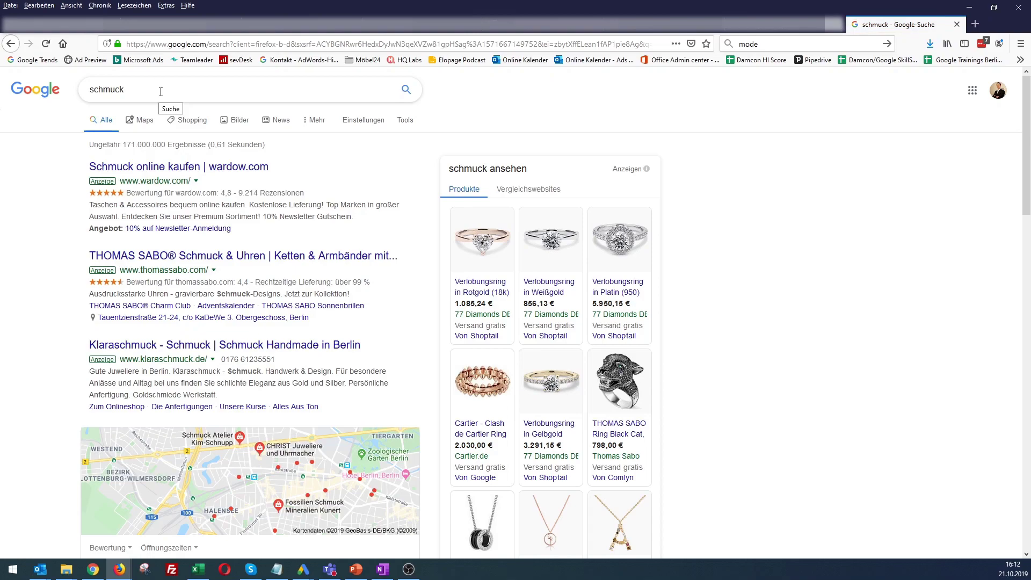
# Search Google for showcase ads and show the image results
pyautogui.click(175, 93)
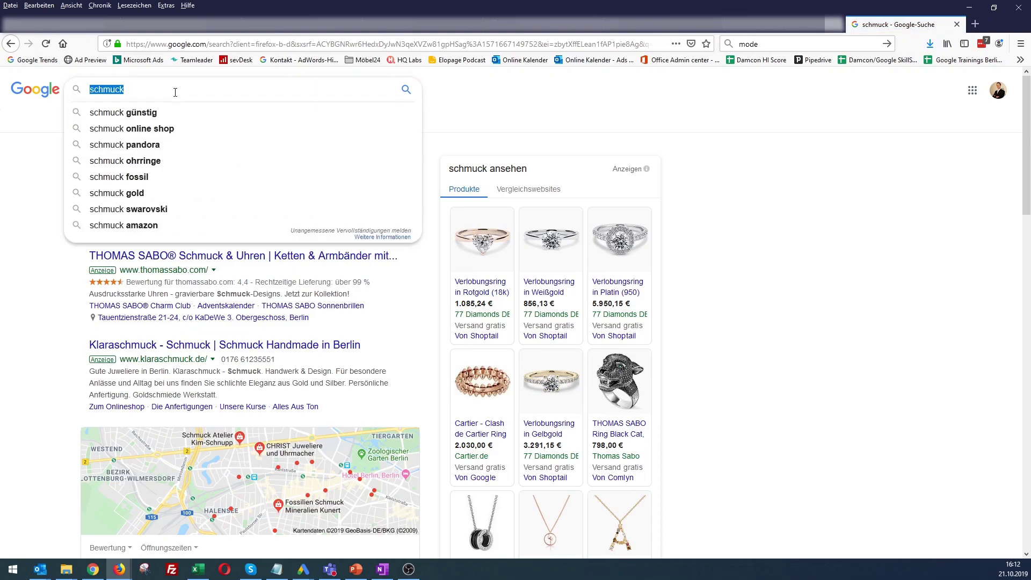
pyautogui.write('showcase')
pyautogui.press('Return')
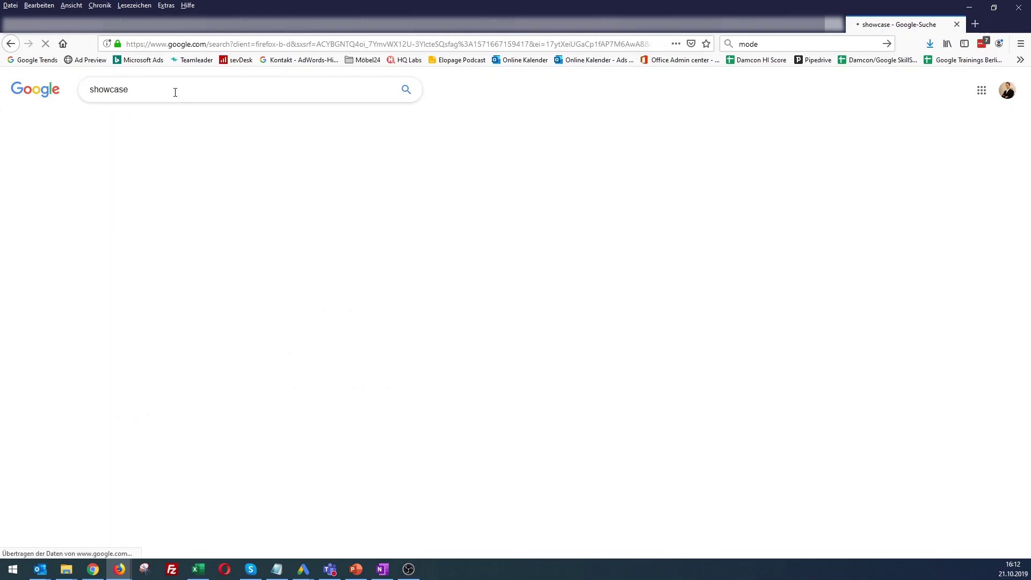
pyautogui.click(140, 91)
pyautogui.write('ads')
pyautogui.press('Return')
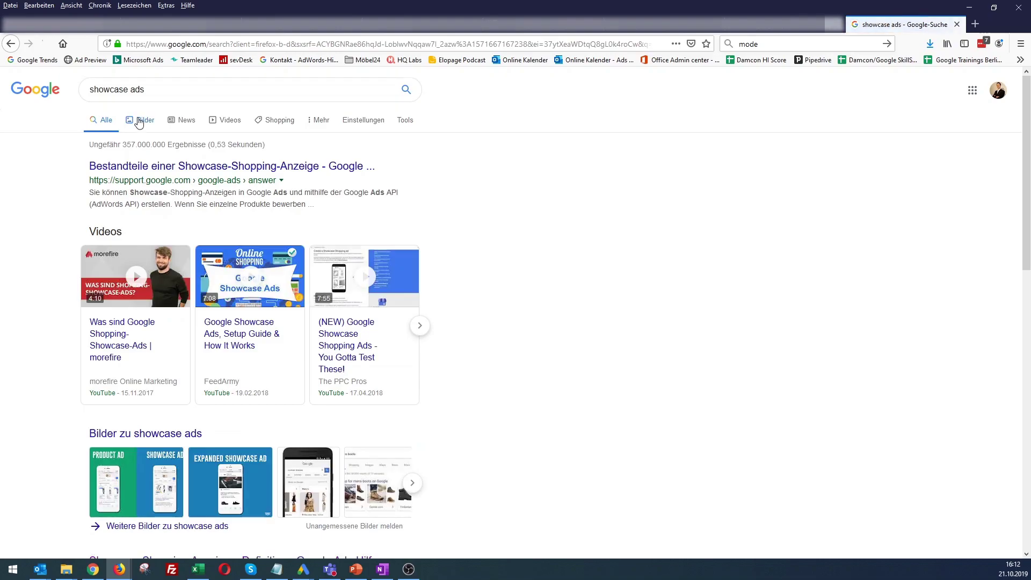
pyautogui.click(139, 122)
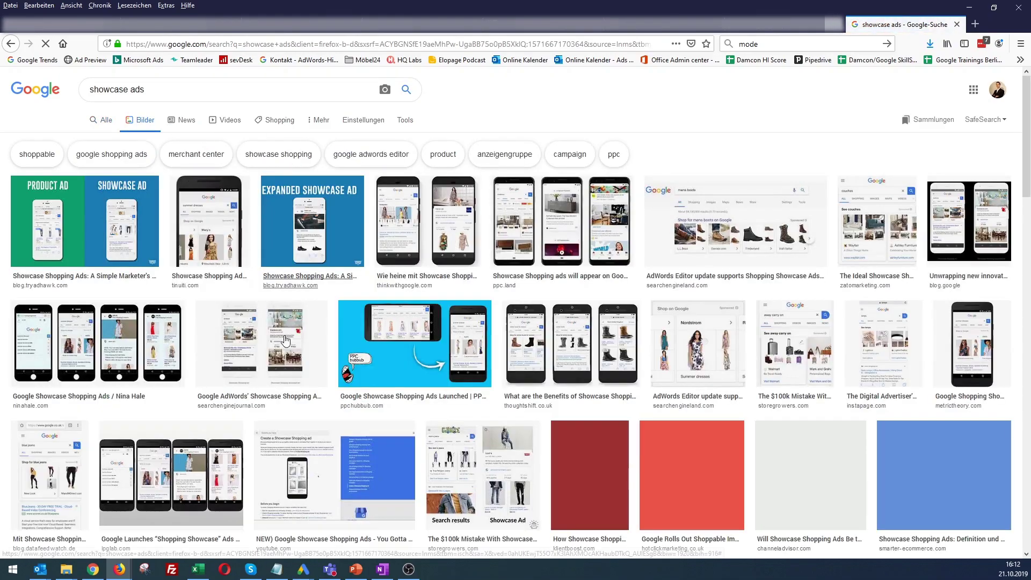
# Open the AdHawk Showcase Shopping Ads guide from its image result and examine the Product Ad and Showcase Ad comparison at 170% zoom
pyautogui.click(70, 225)
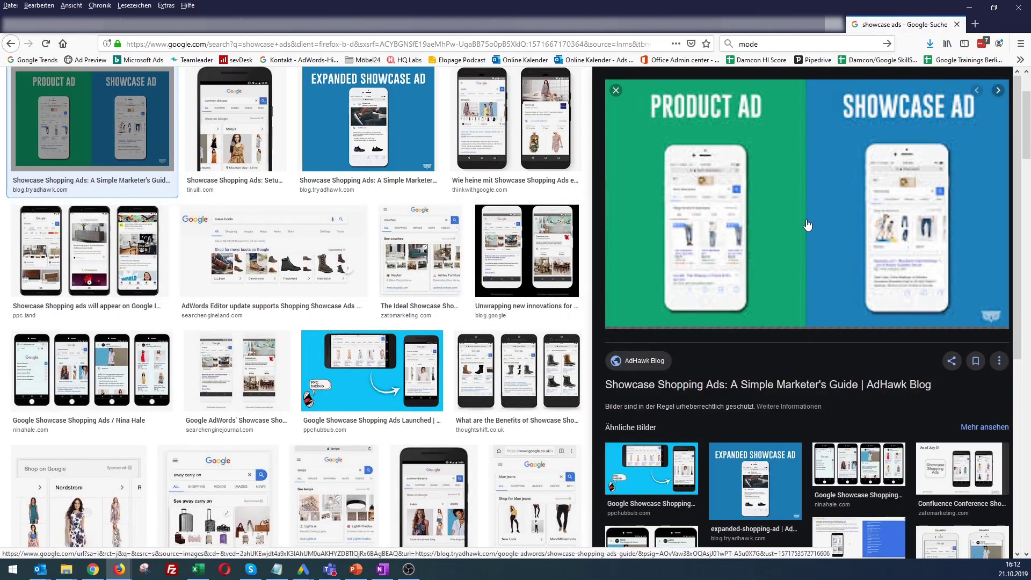
pyautogui.click(807, 223)
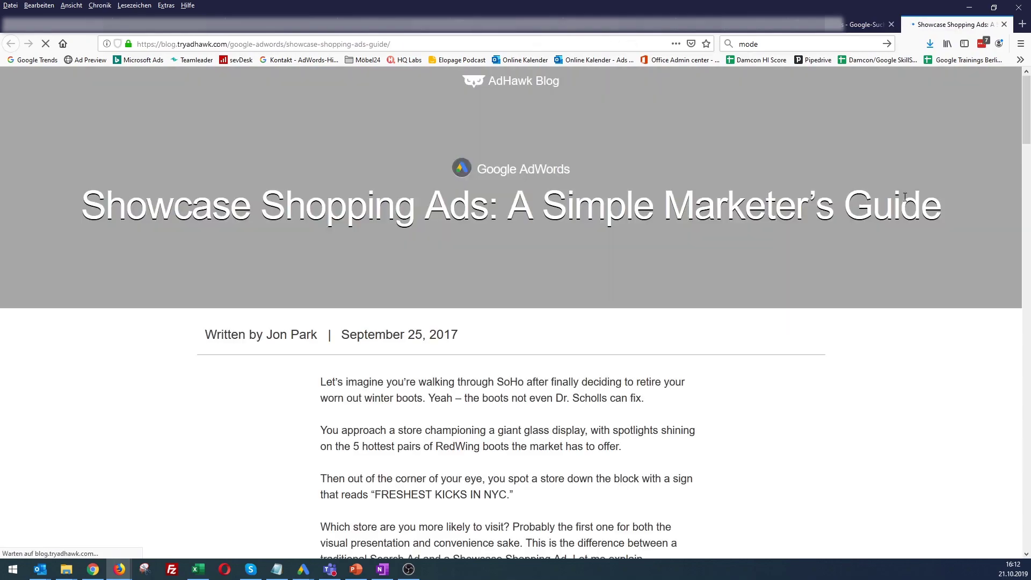
pyautogui.scroll(-10, 929, 225)
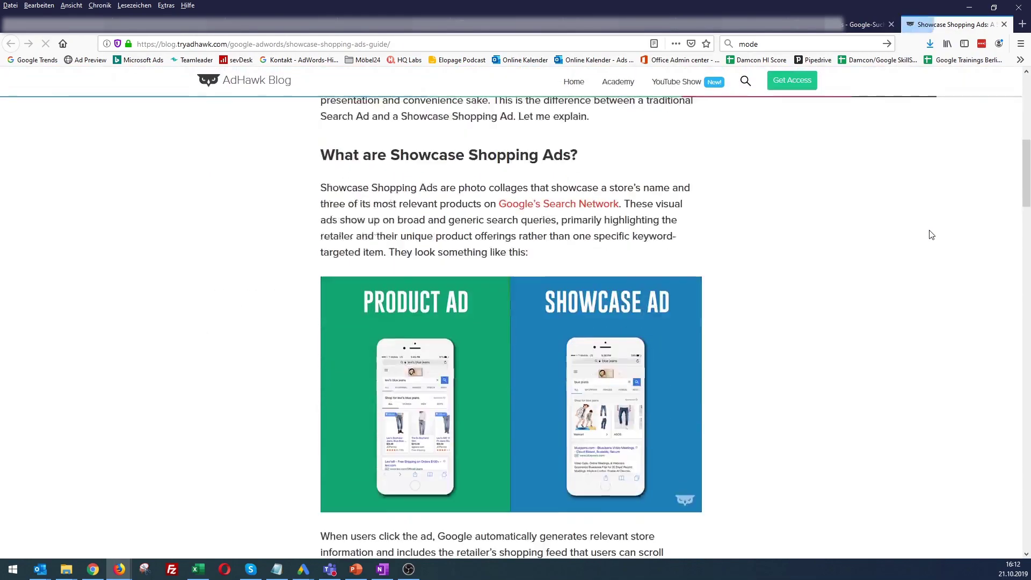
pyautogui.scroll(-6, 750, 329)
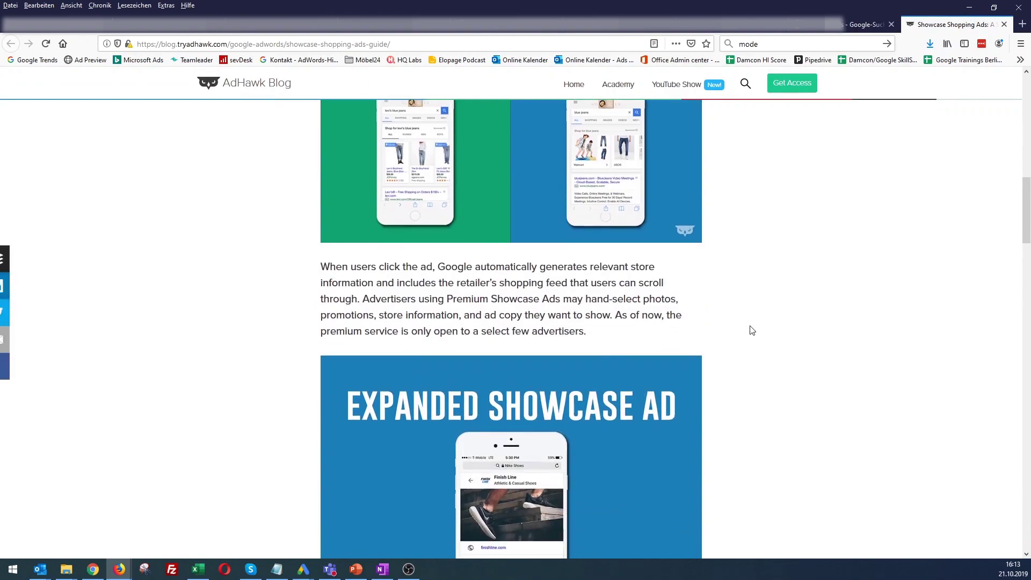
pyautogui.scroll(8, 748, 357)
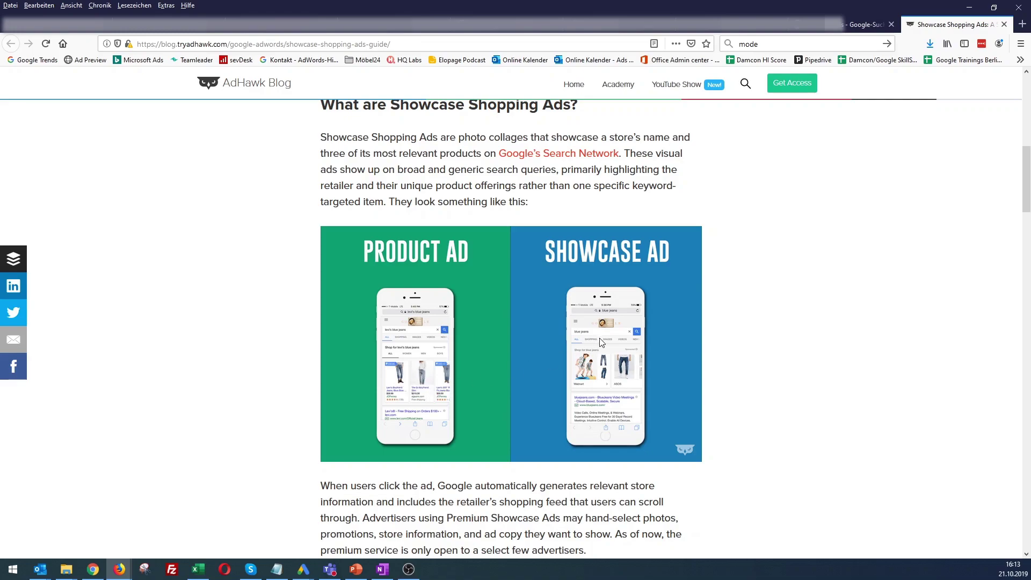
pyautogui.scroll(3, 593, 338)
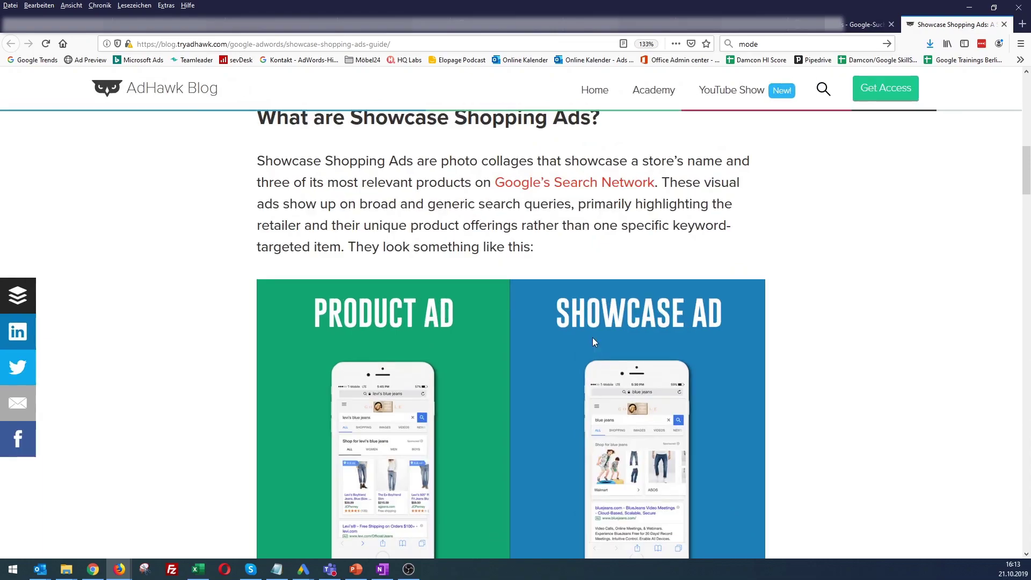
pyautogui.scroll(-5, 604, 347)
pyautogui.scroll(3, 692, 306)
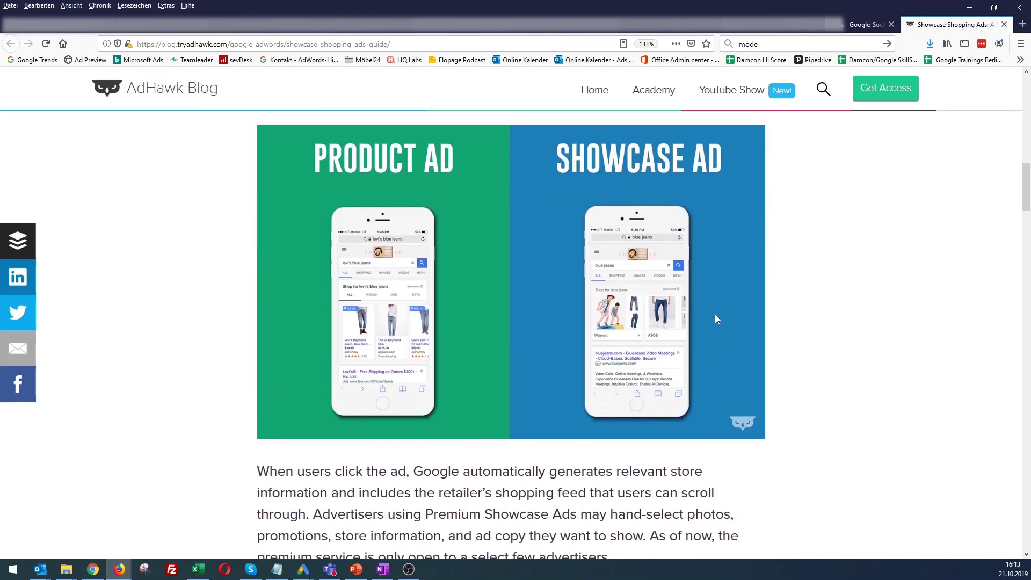
pyautogui.scroll(-2, 713, 314)
pyautogui.scroll(4, 715, 316)
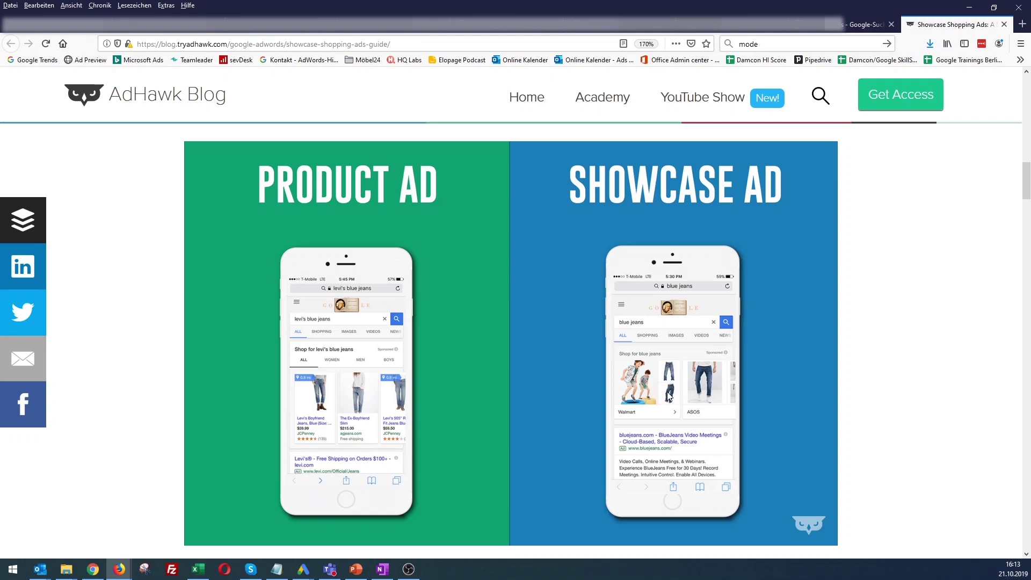
# Switch back to Google Ads and review the name and product group settings of the new Showcase ad group
pyautogui.click(739, 25)
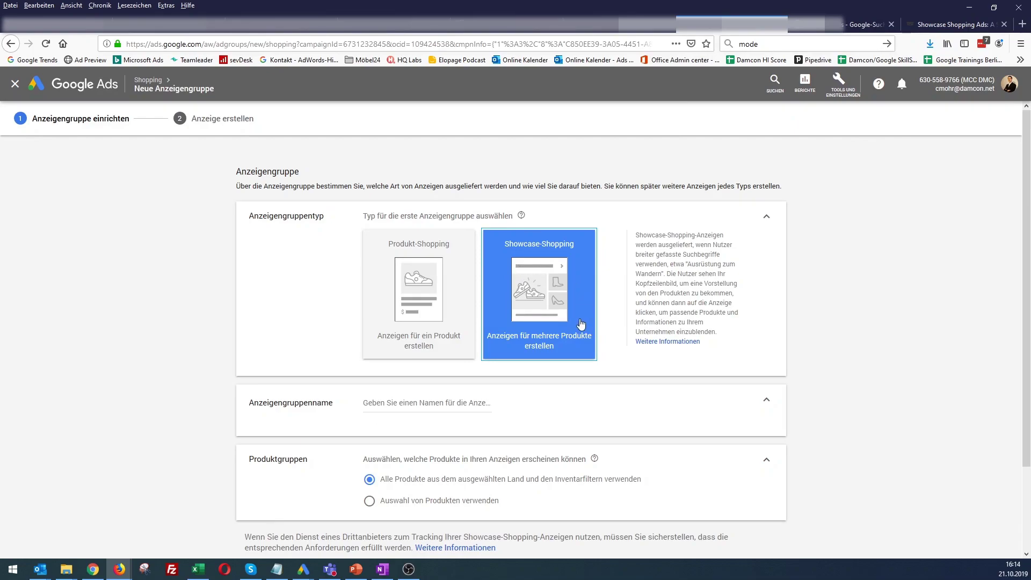
pyautogui.scroll(-2, 634, 370)
pyautogui.scroll(-2, 634, 370)
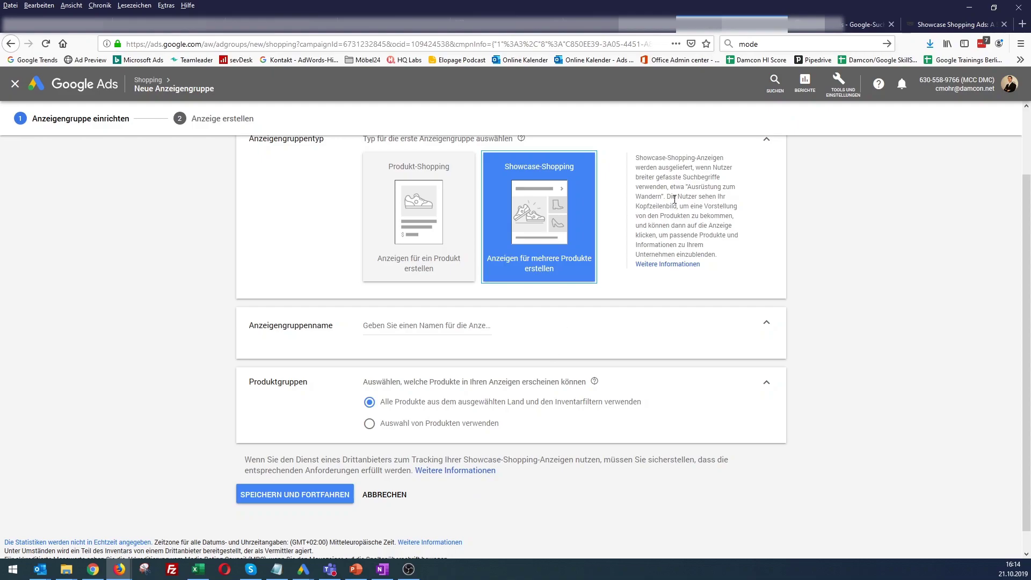
# Examine the expanded showcase ad example in the AdHawk guide and return to the ad group form in Google Ads
pyautogui.click(925, 28)
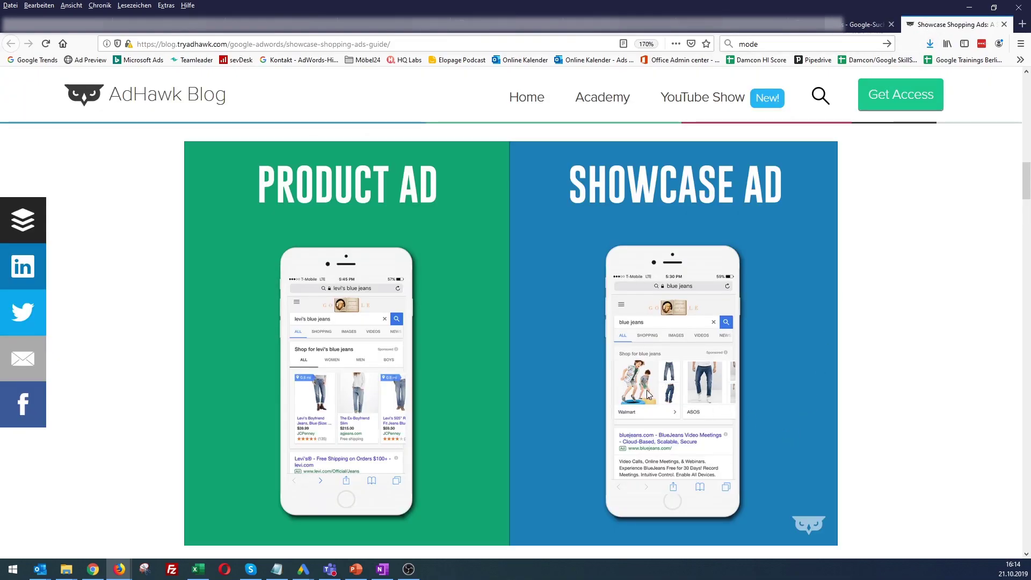
pyautogui.scroll(-10, 649, 388)
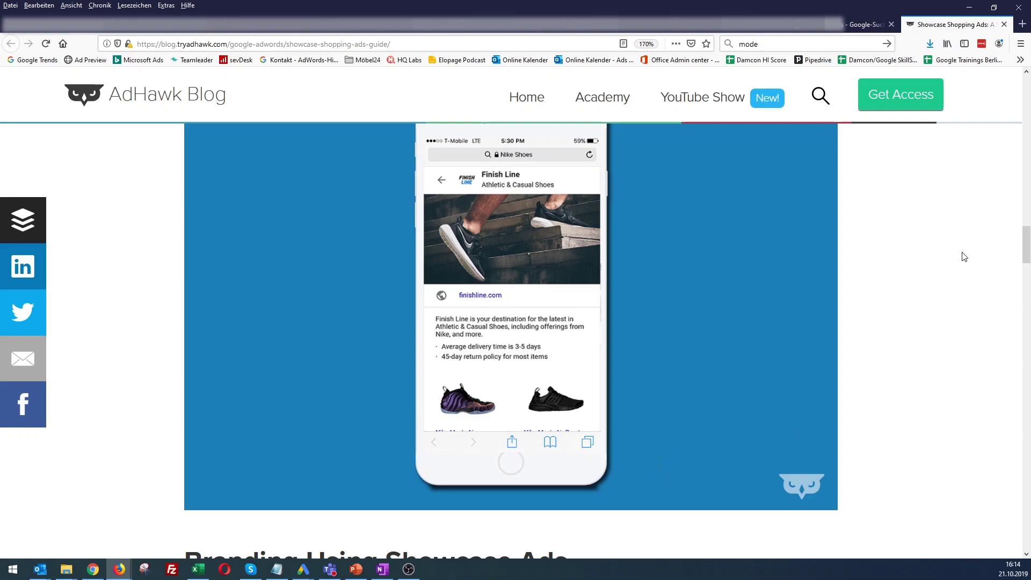
pyautogui.scroll(-5, 965, 259)
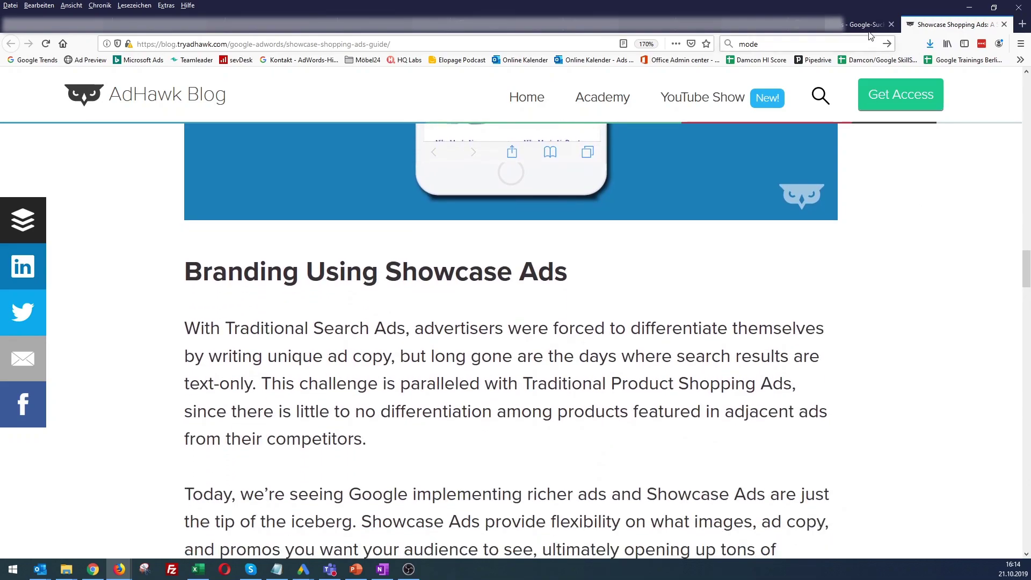
pyautogui.click(731, 24)
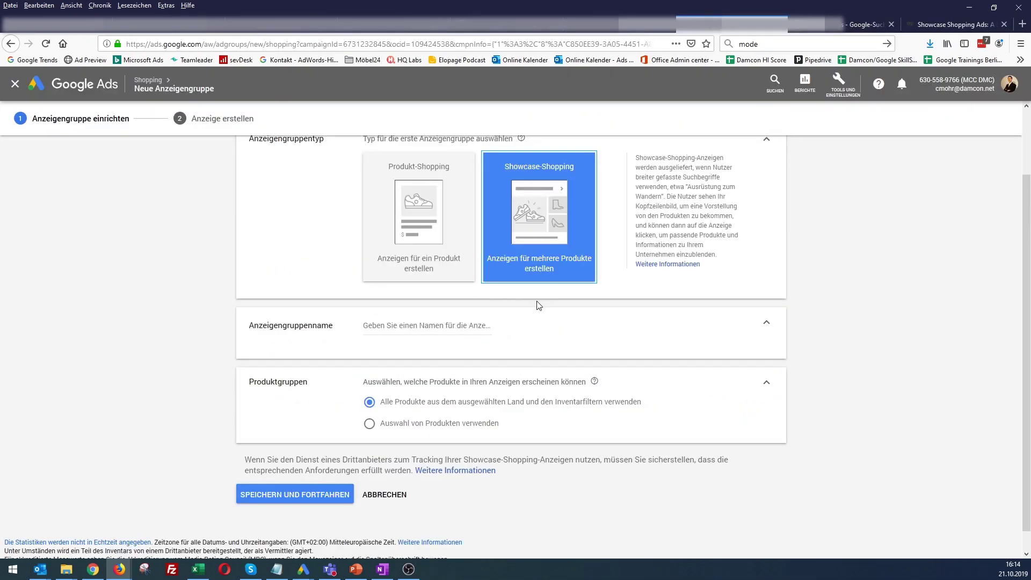